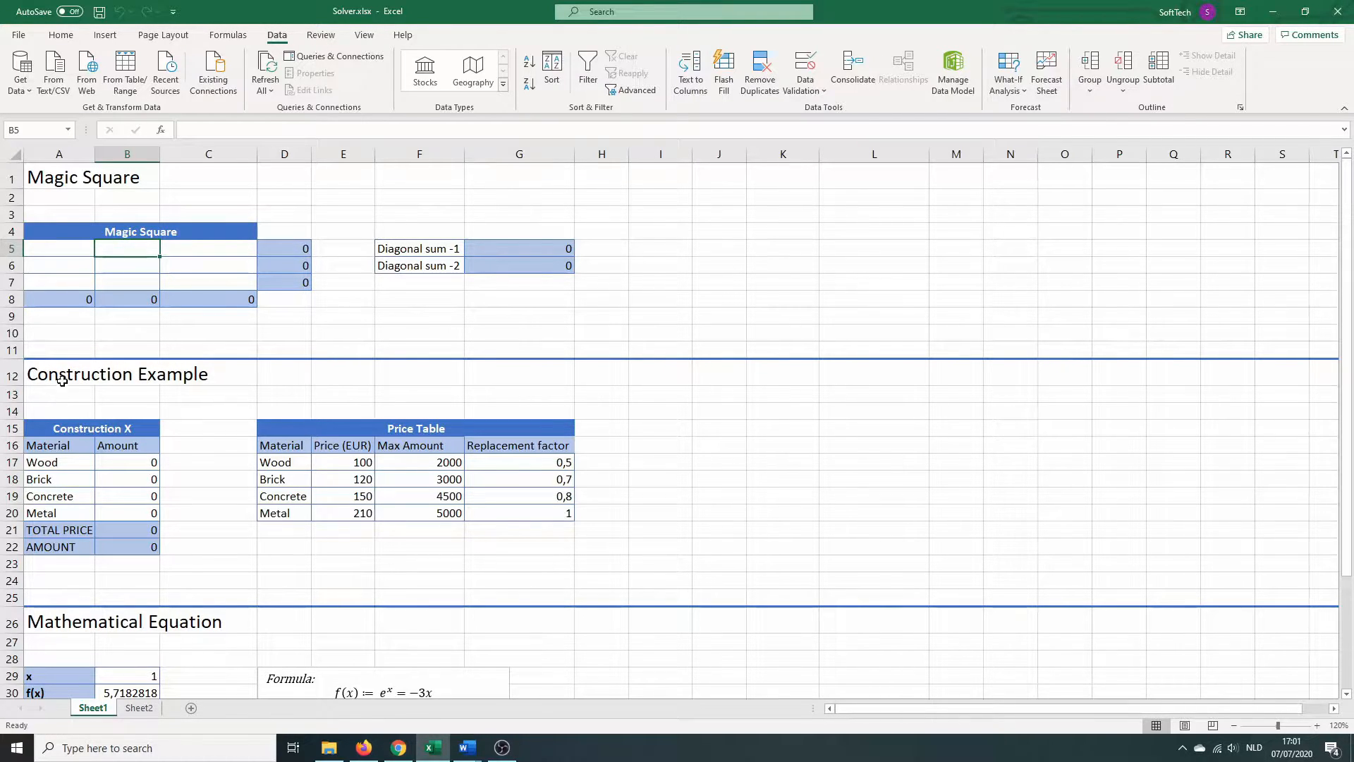
# Step: Enable the Solver Add-in from the available Excel add-ins
pyautogui.click(18, 34)
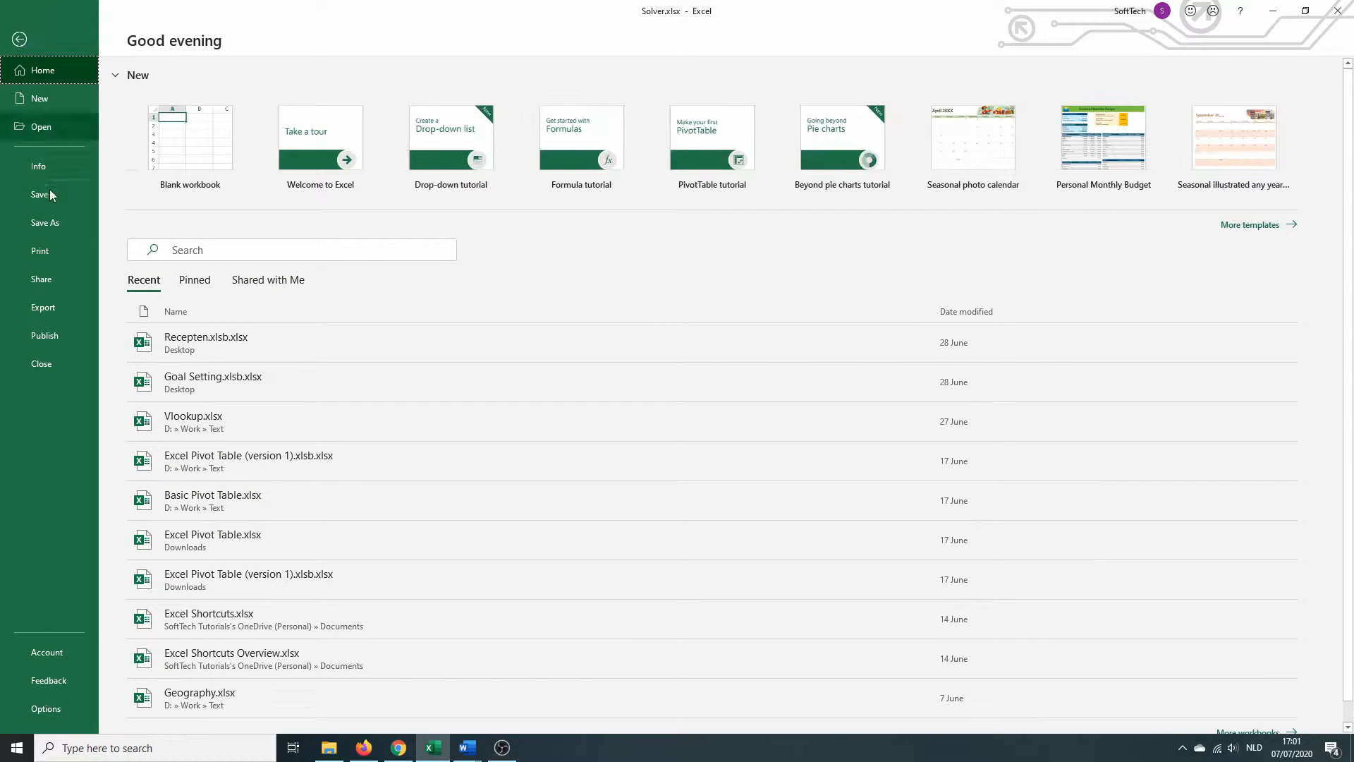
pyautogui.click(30, 712)
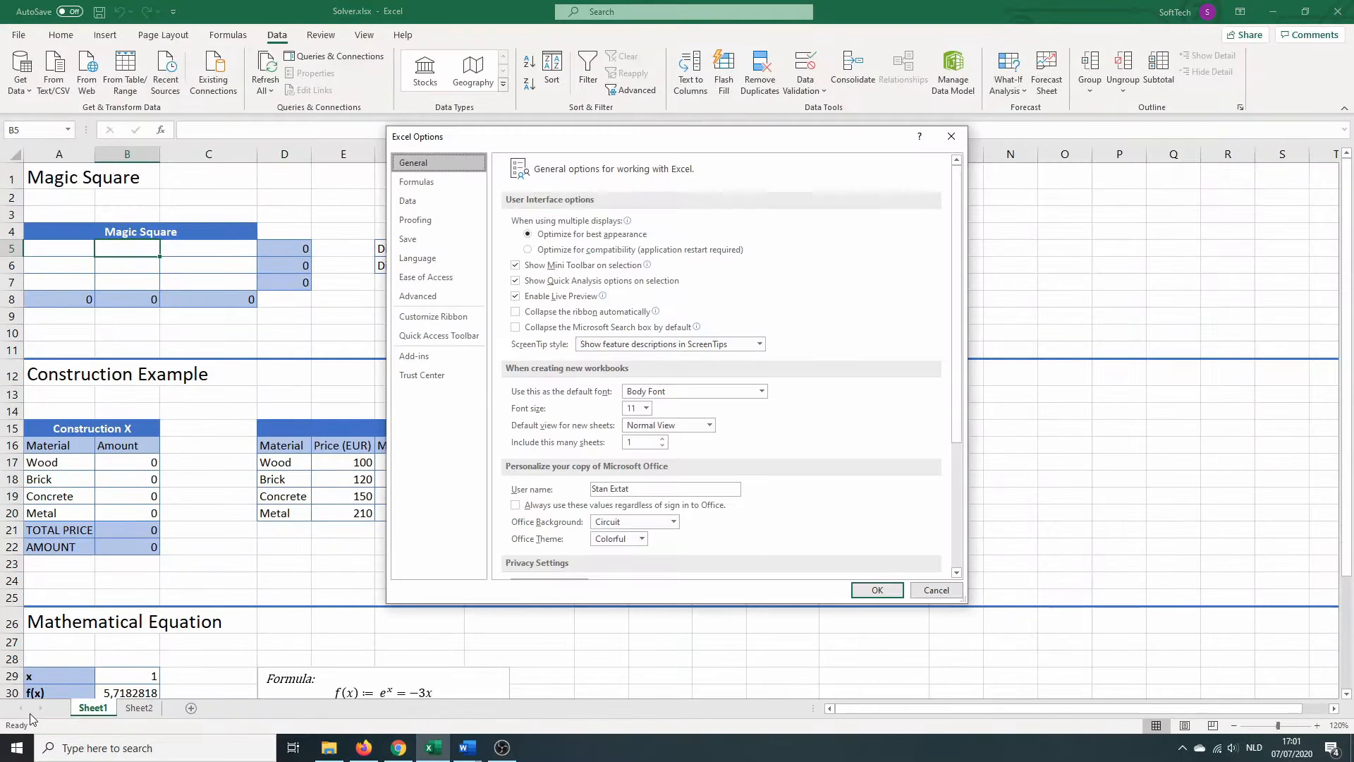
pyautogui.click(450, 354)
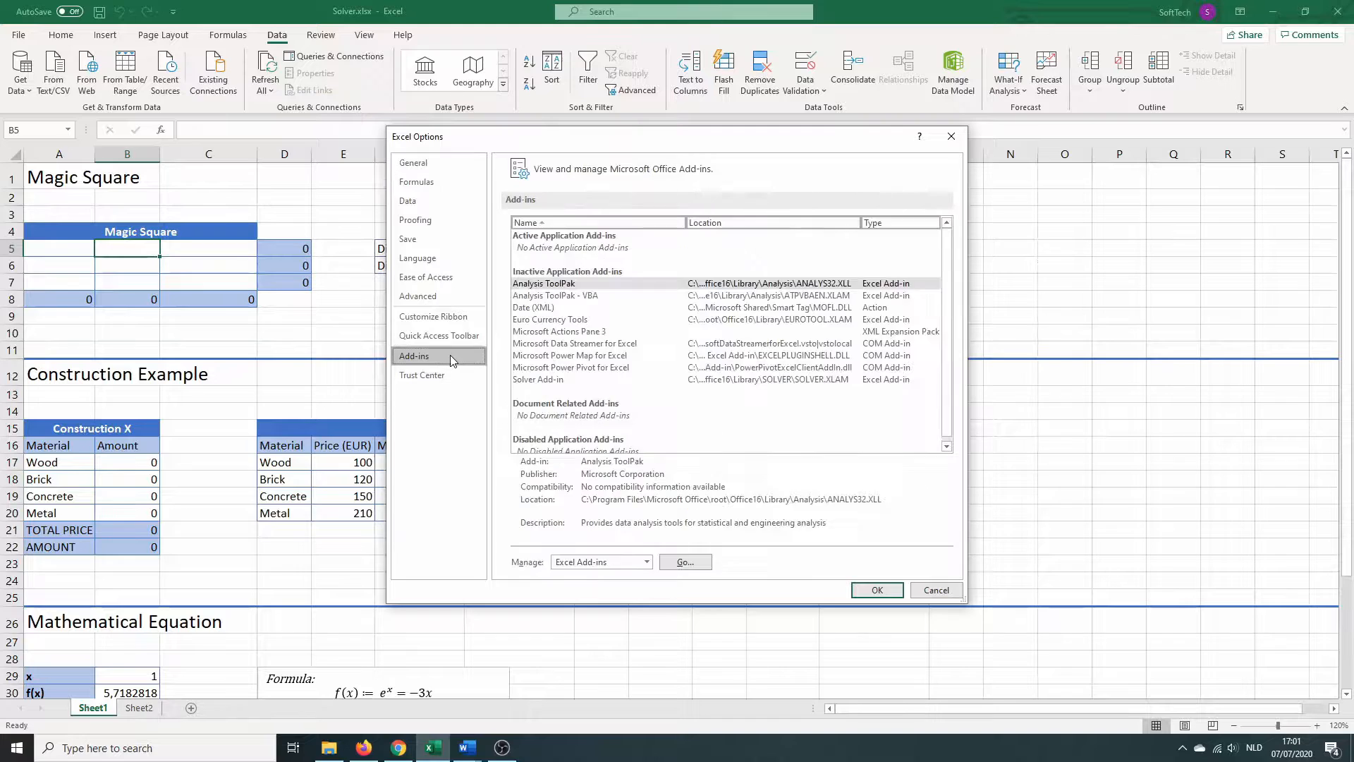
pyautogui.click(674, 564)
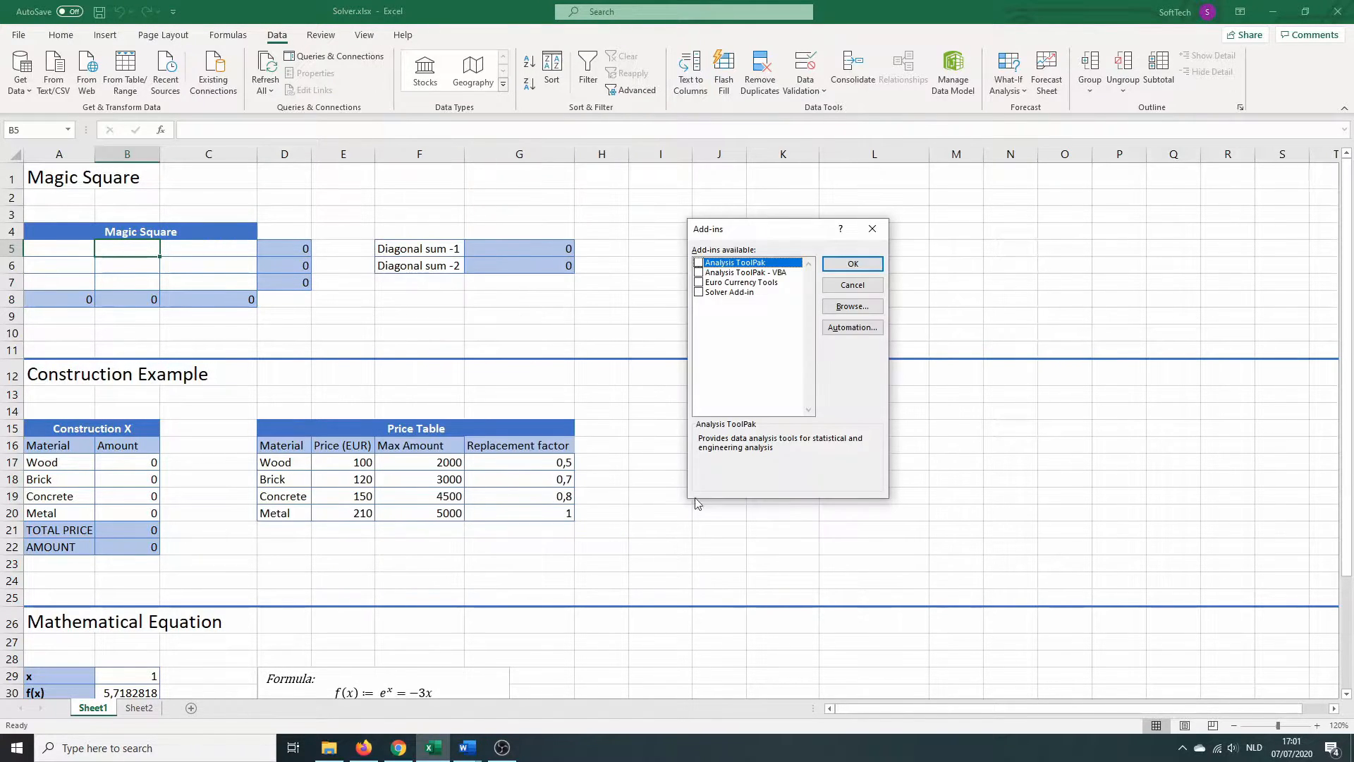
pyautogui.click(699, 292)
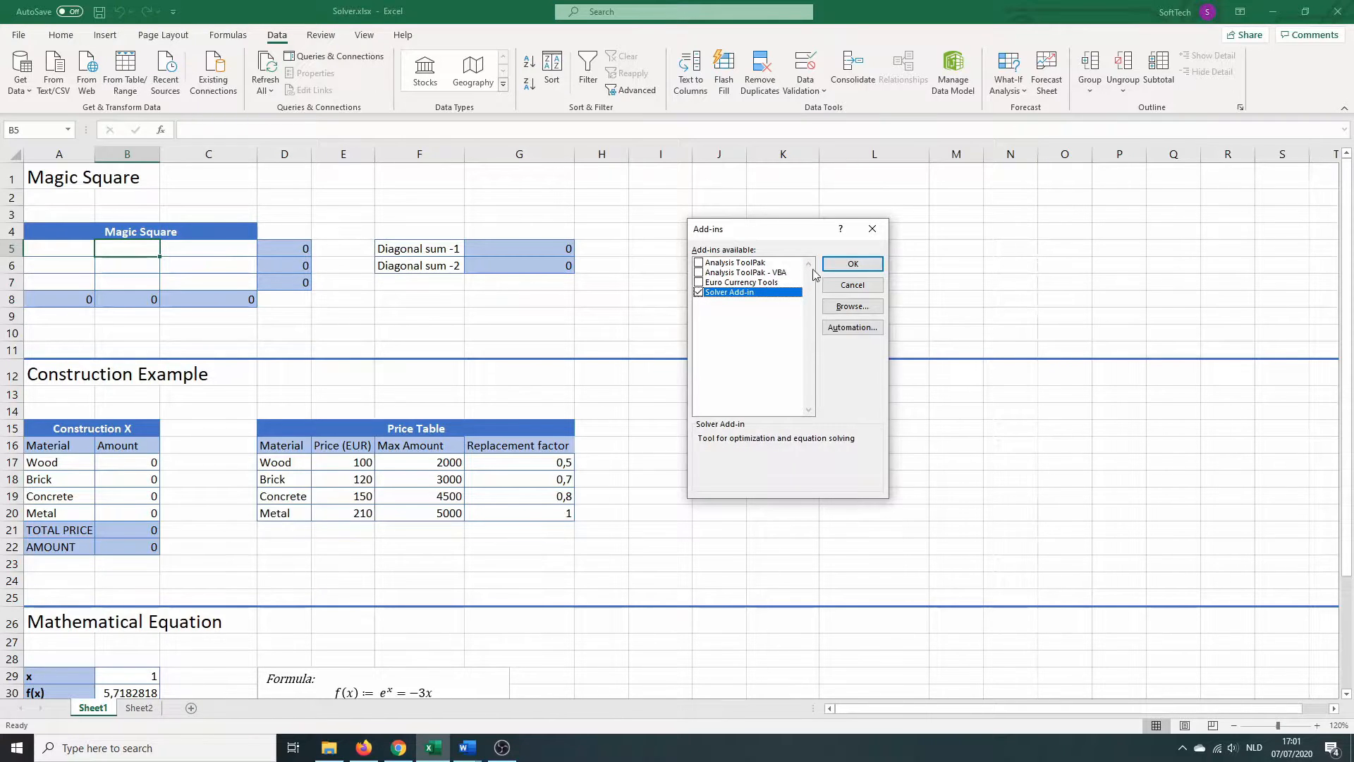
pyautogui.click(840, 264)
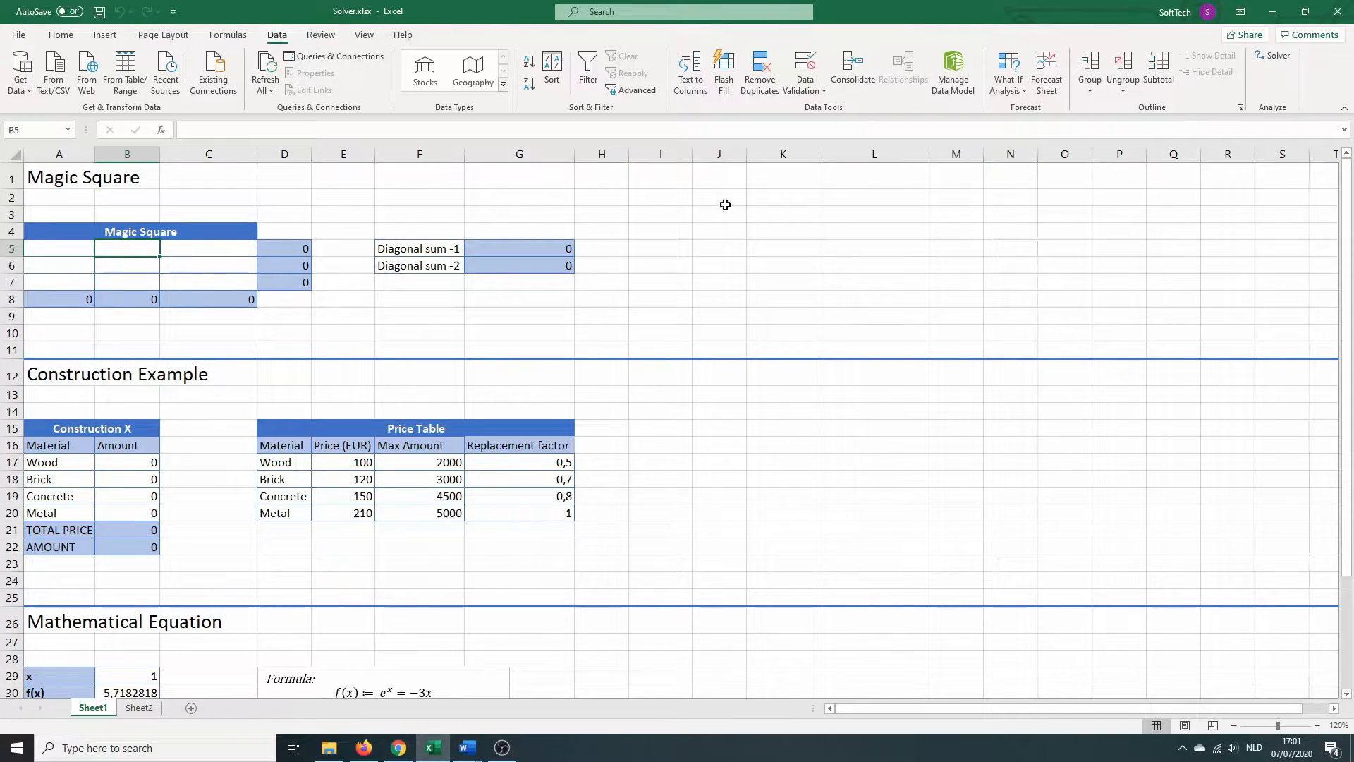
# Step: Examine the row, column and diagonal sum formulas around the magic square
pyautogui.click(1317, 725)
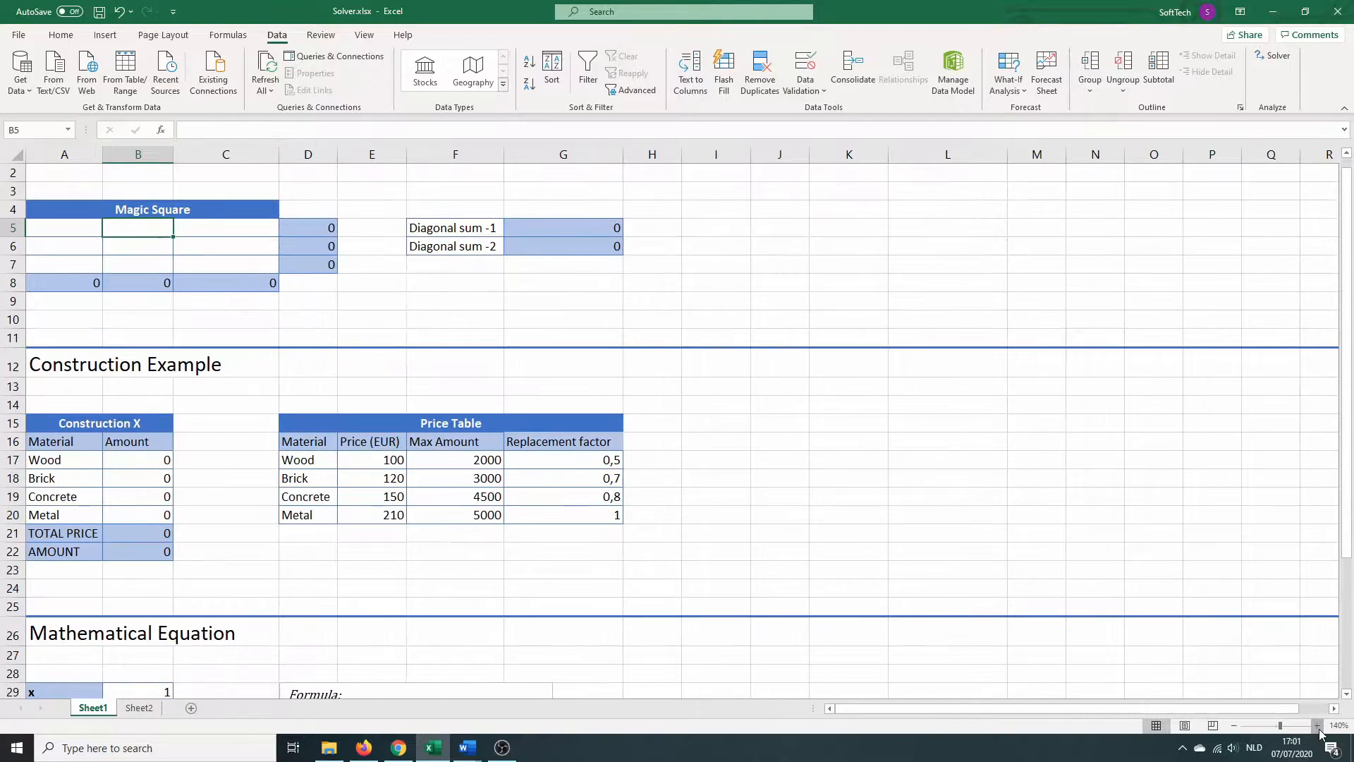
pyautogui.click(1317, 725)
pyautogui.scroll(1, 577, 331)
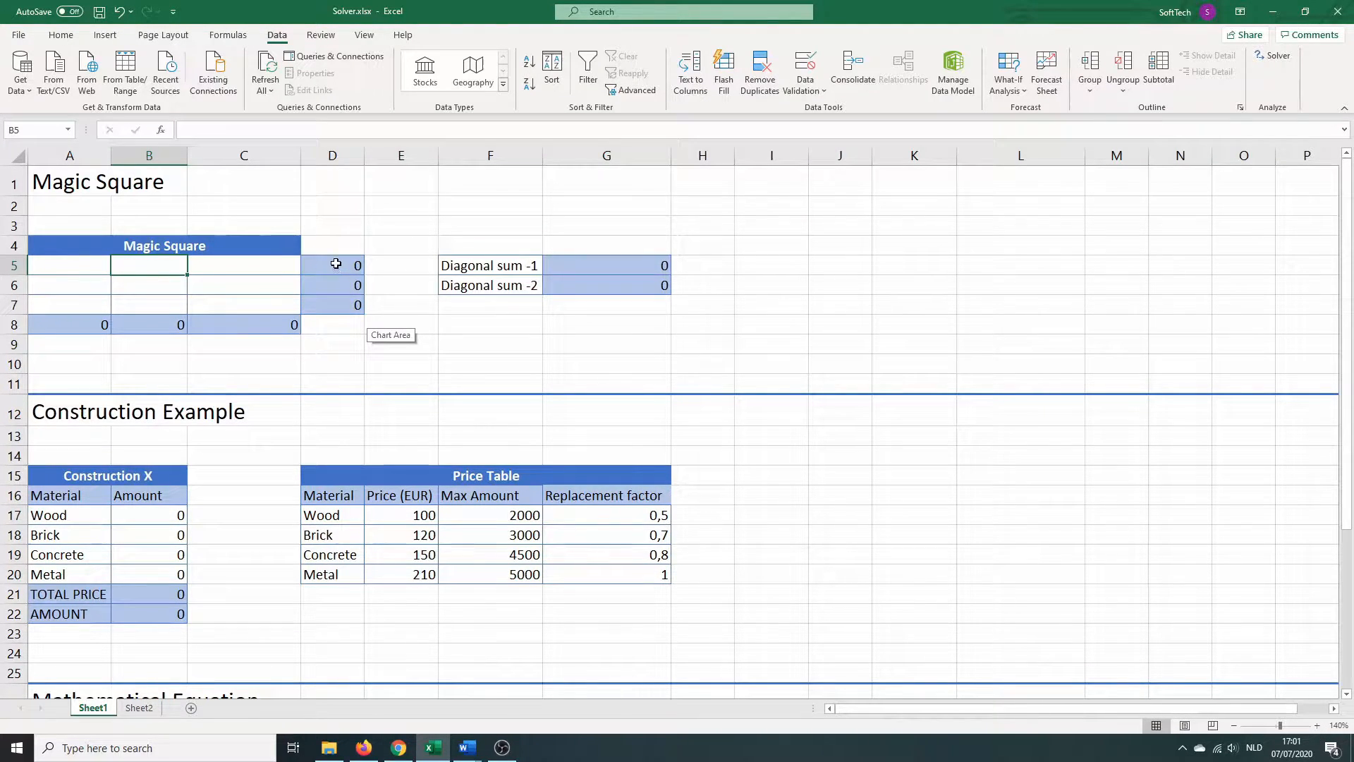
pyautogui.click(335, 263)
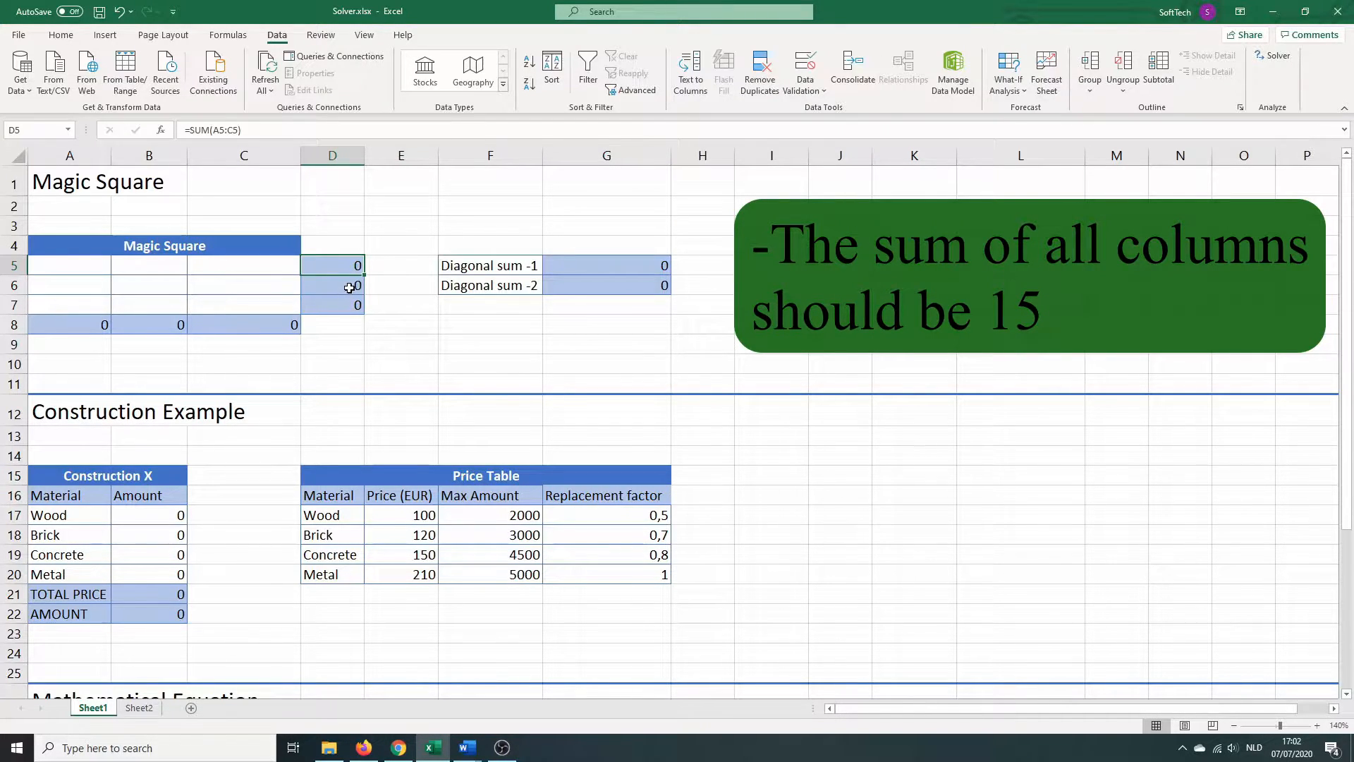
pyautogui.click(346, 287)
pyautogui.click(344, 304)
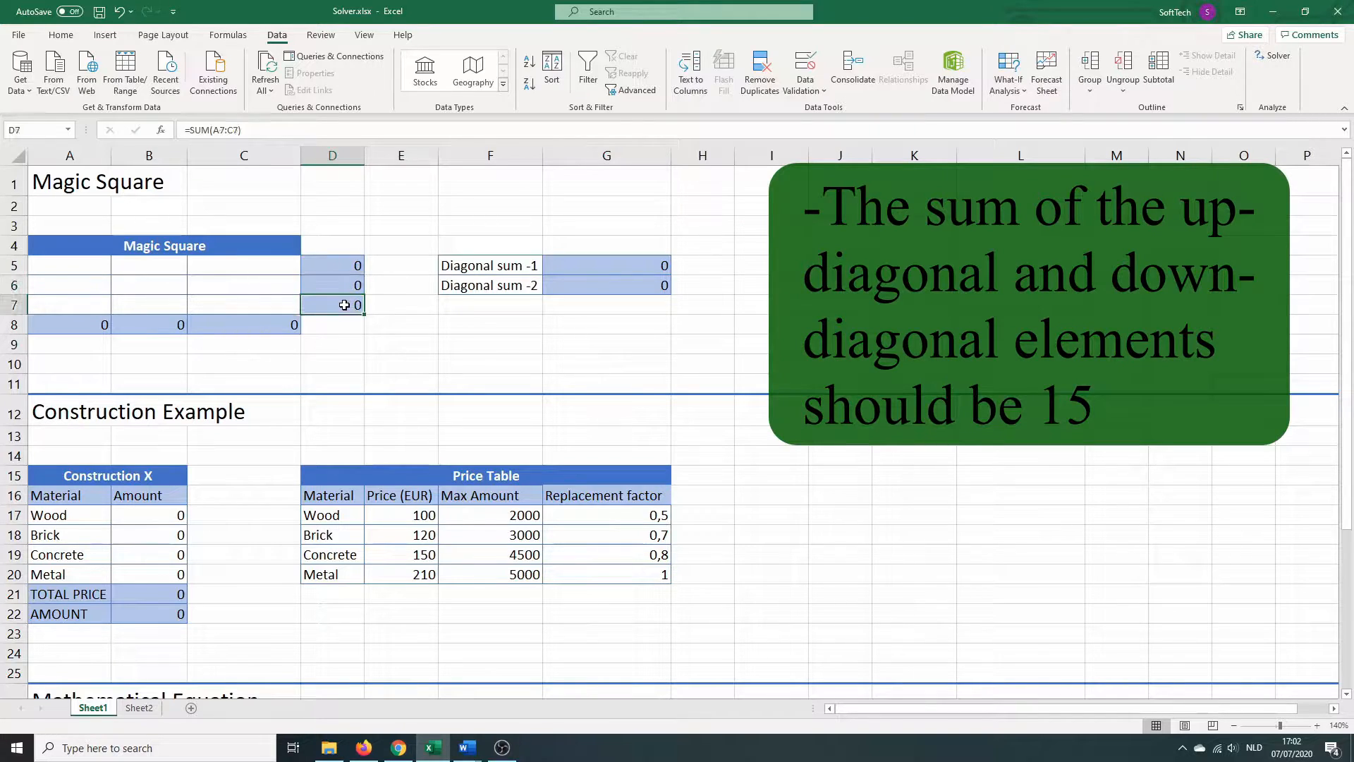
pyautogui.click(243, 328)
pyautogui.click(158, 323)
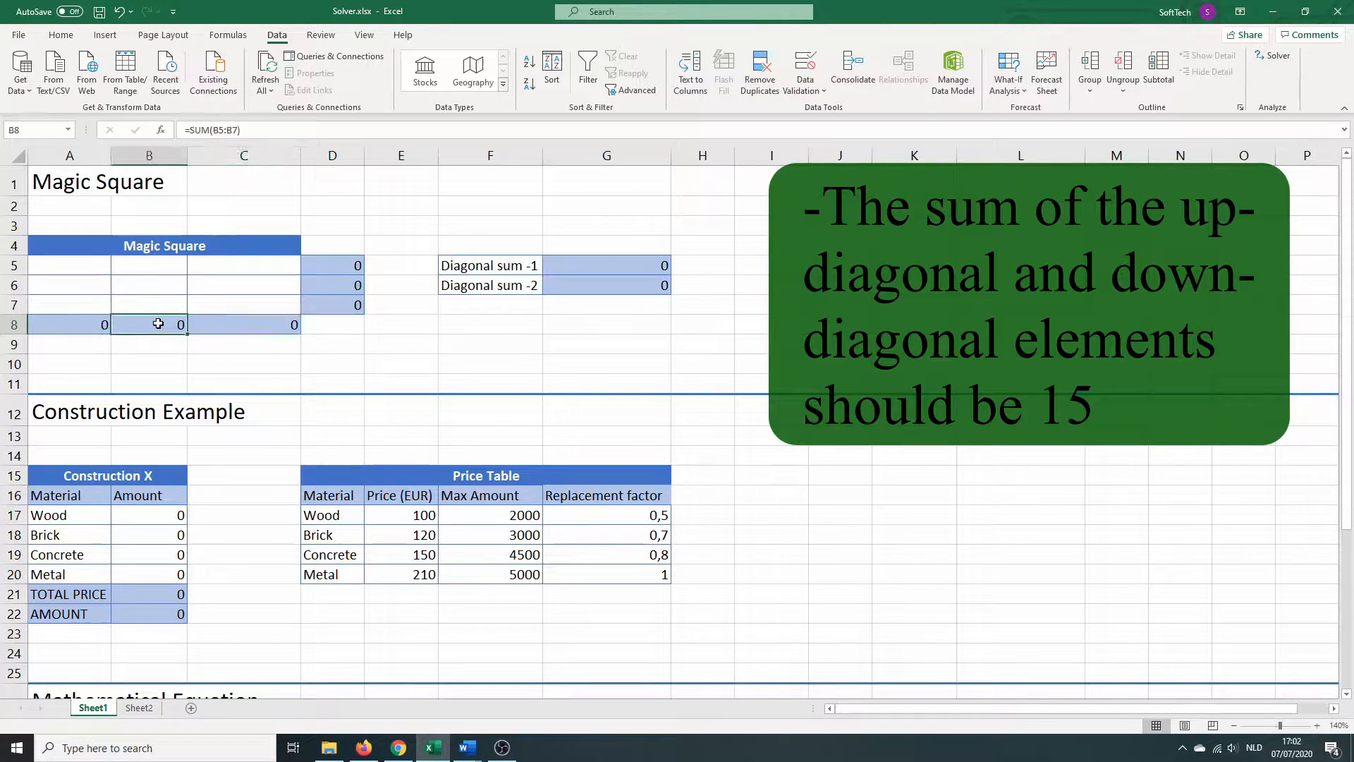
pyautogui.click(573, 266)
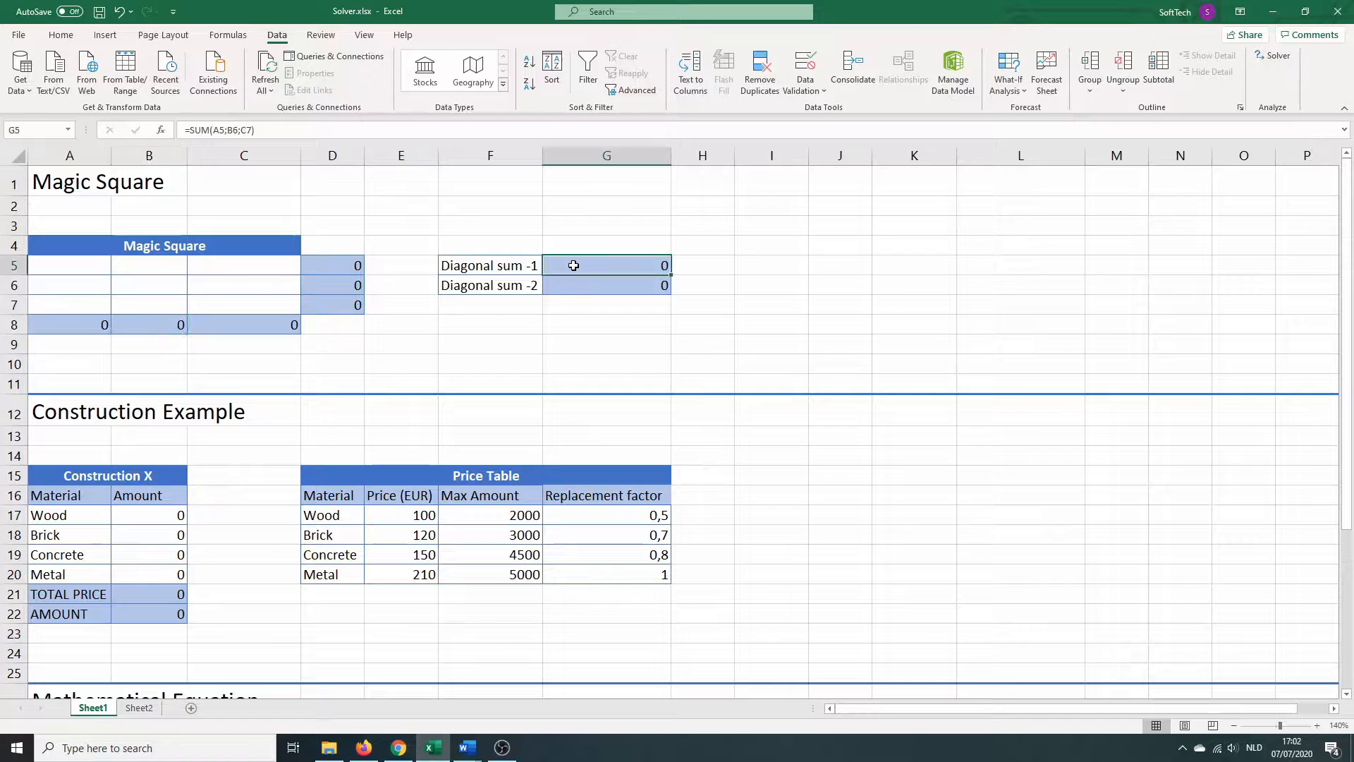
pyautogui.click(578, 287)
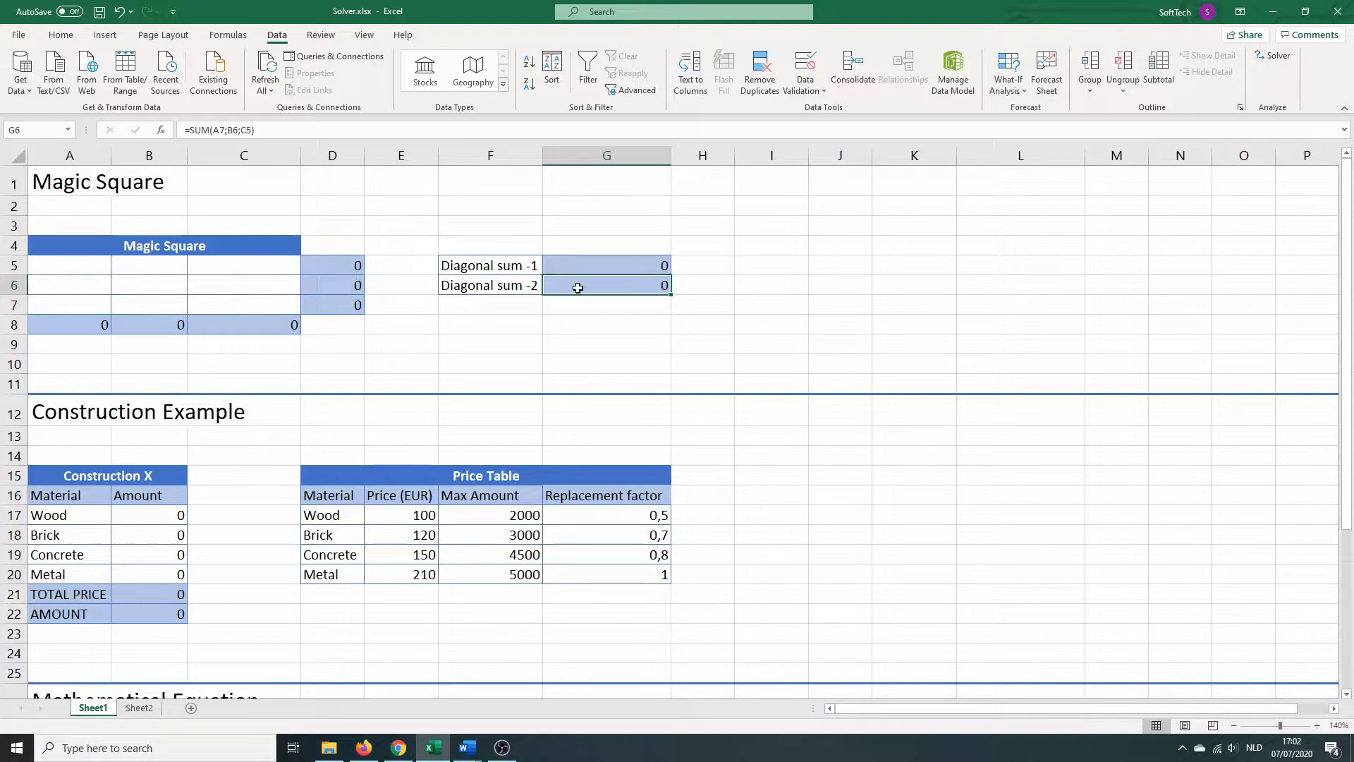
# Step: Fill the magic square's first column, A5:A7, with 1, 2 and 3
pyautogui.click(70, 269)
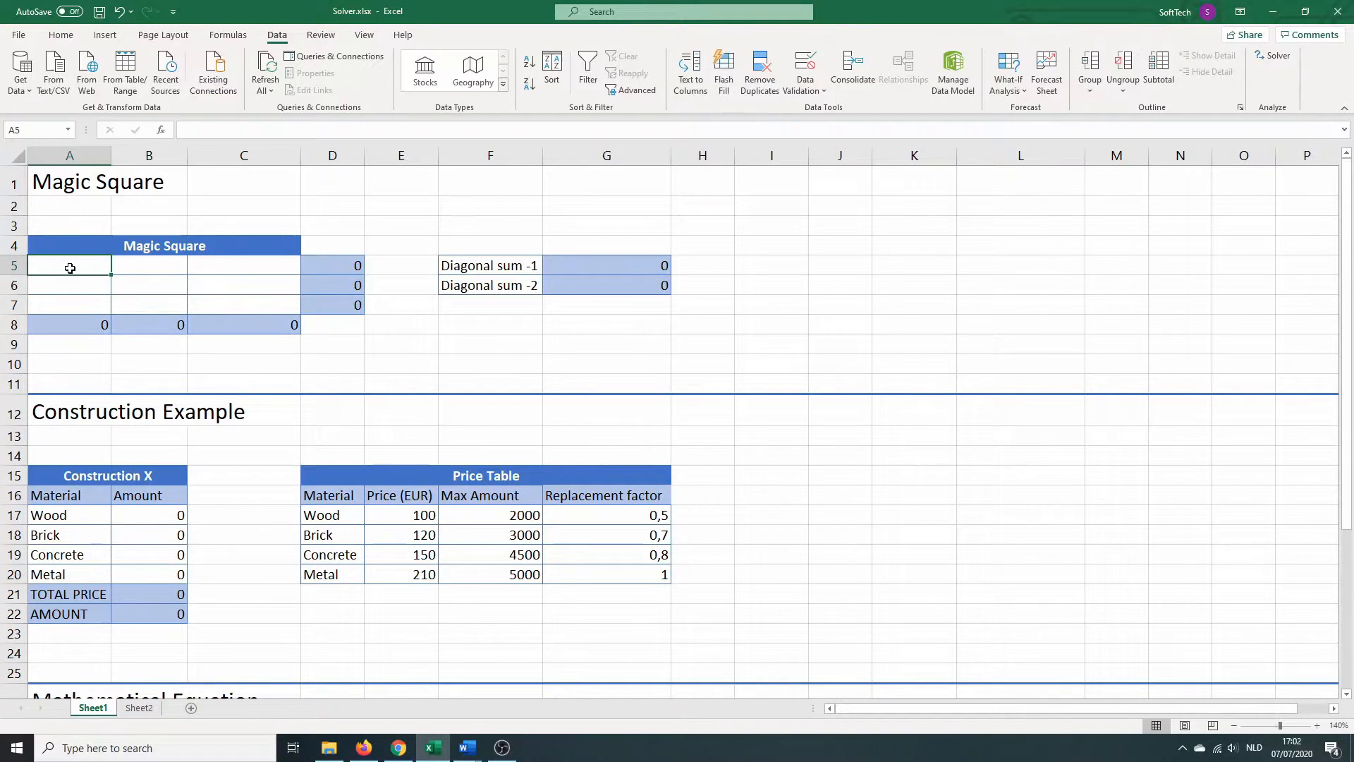
pyautogui.write('1')
pyautogui.press('Return')
pyautogui.write('2')
pyautogui.press('Return')
pyautogui.write('3')
pyautogui.press('Tab')
# Step: Fill the magic square's middle column with 4 in B7, 8 in B6 and 7 in B5
pyautogui.write('4')
pyautogui.press('Up')
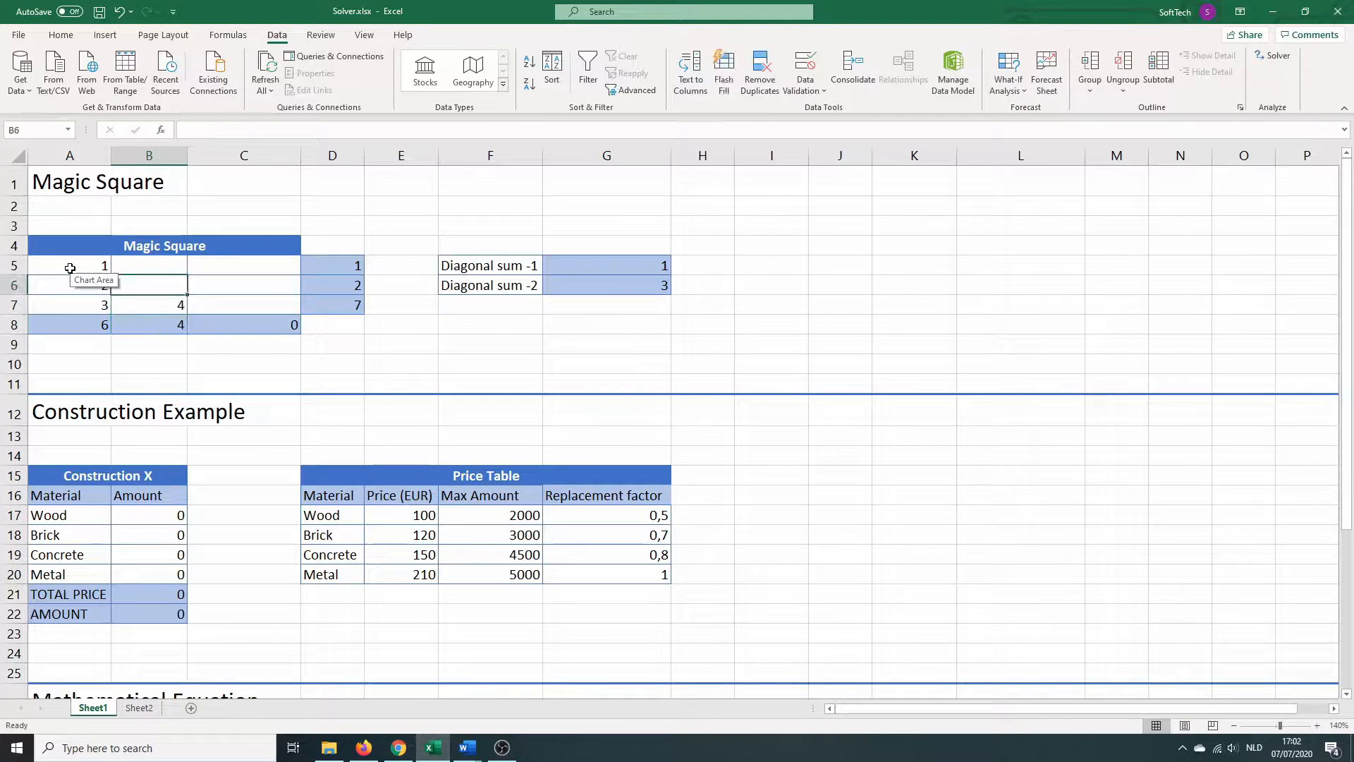
pyautogui.write('8')
pyautogui.press('Up')
pyautogui.write('7')
pyautogui.press('Tab')
# Step: Fill the magic square's last column, C5:C7, with 6, 5 and 9
pyautogui.write('6')
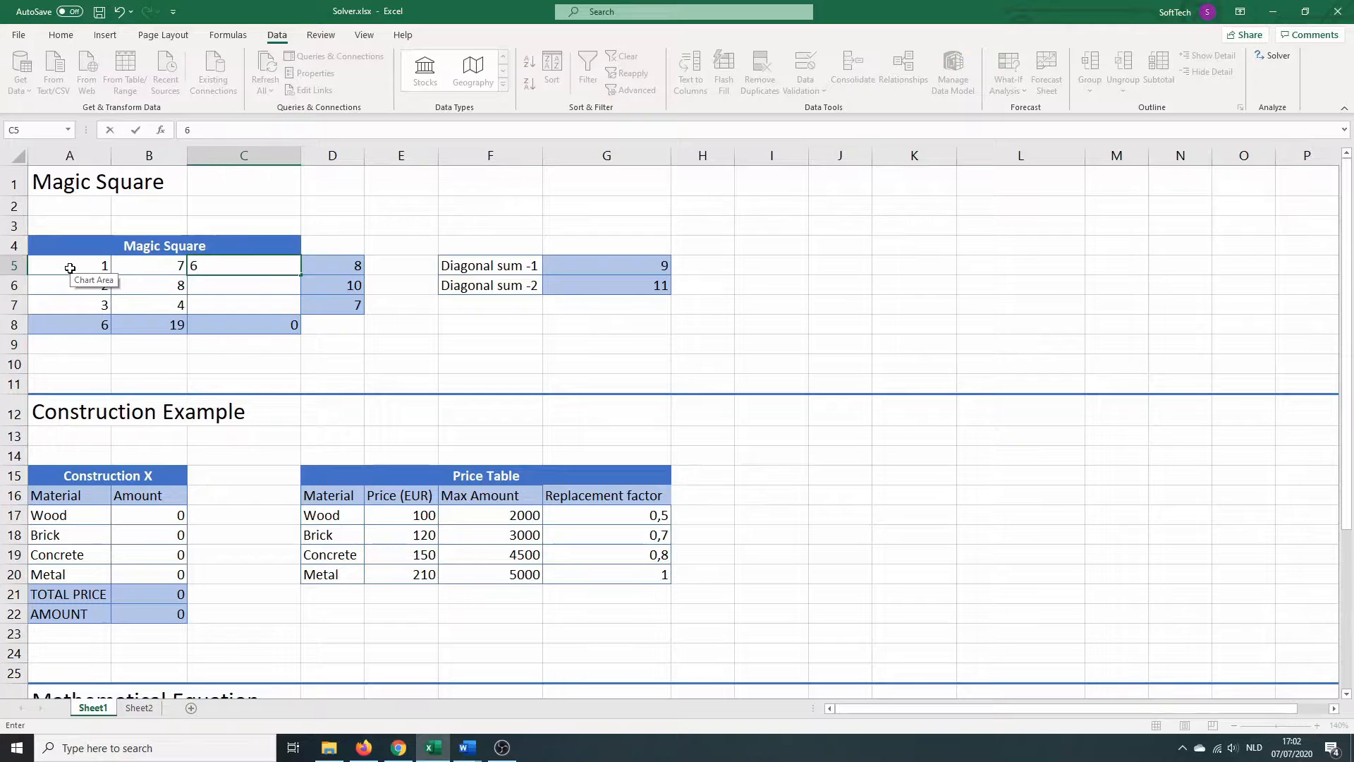
pyautogui.press('Return')
pyautogui.write('5')
pyautogui.press('Return')
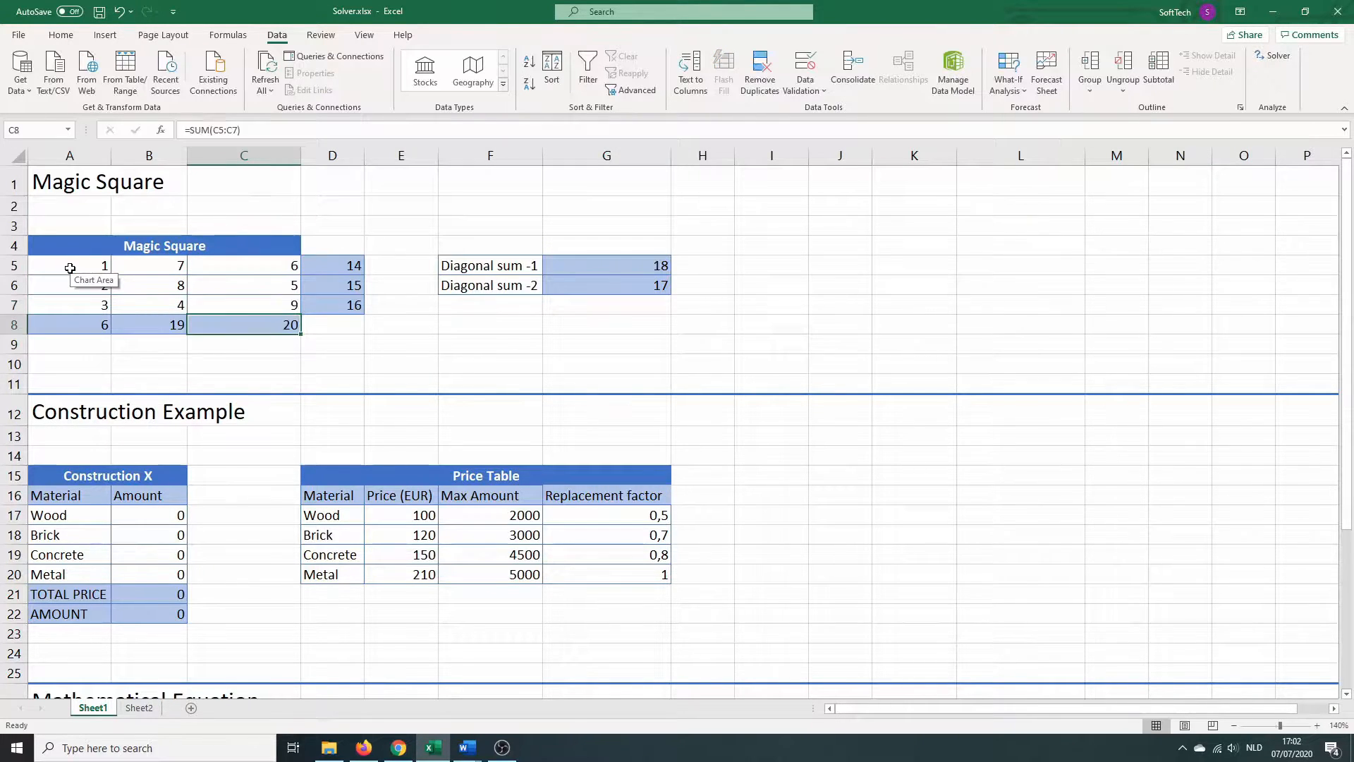
# Step: Start Solver and set its changing variable cells to the magic square range A5:C7
pyautogui.click(1272, 56)
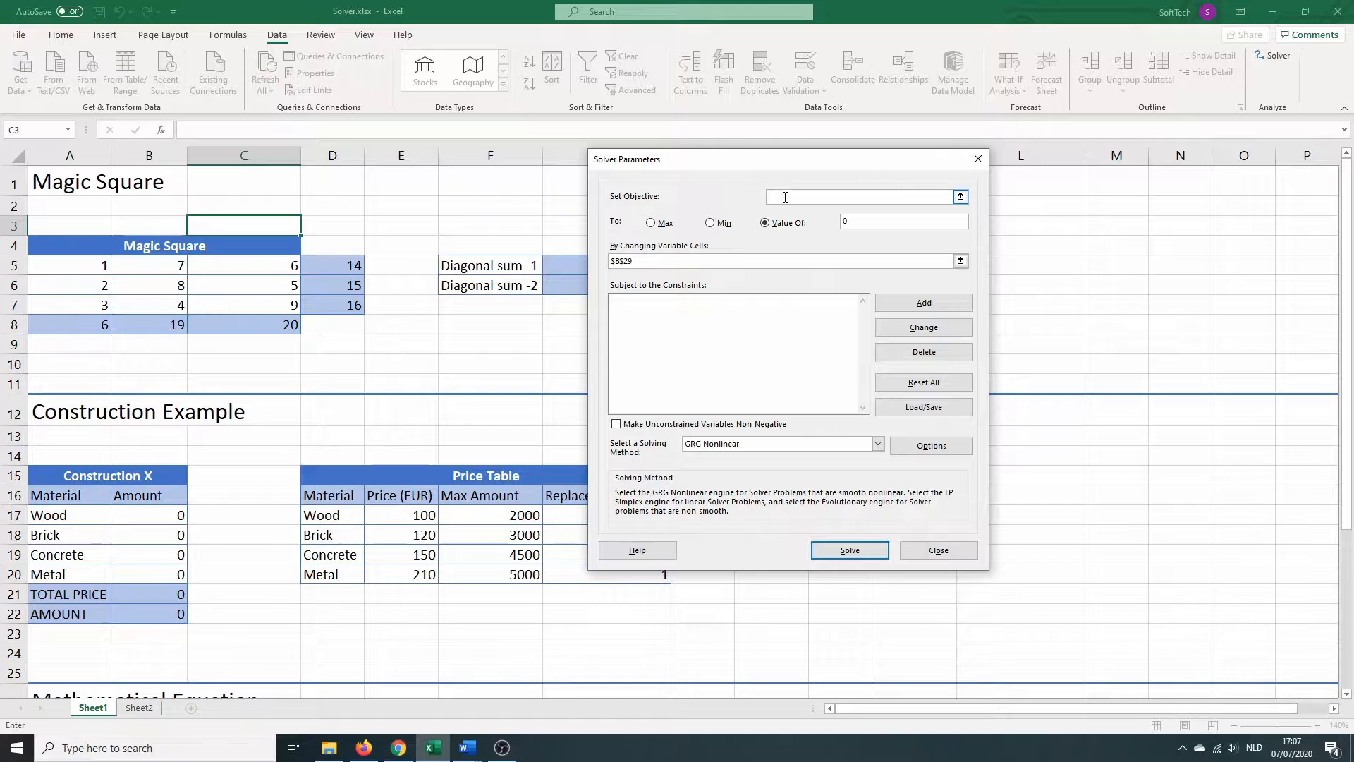
pyautogui.click(646, 260)
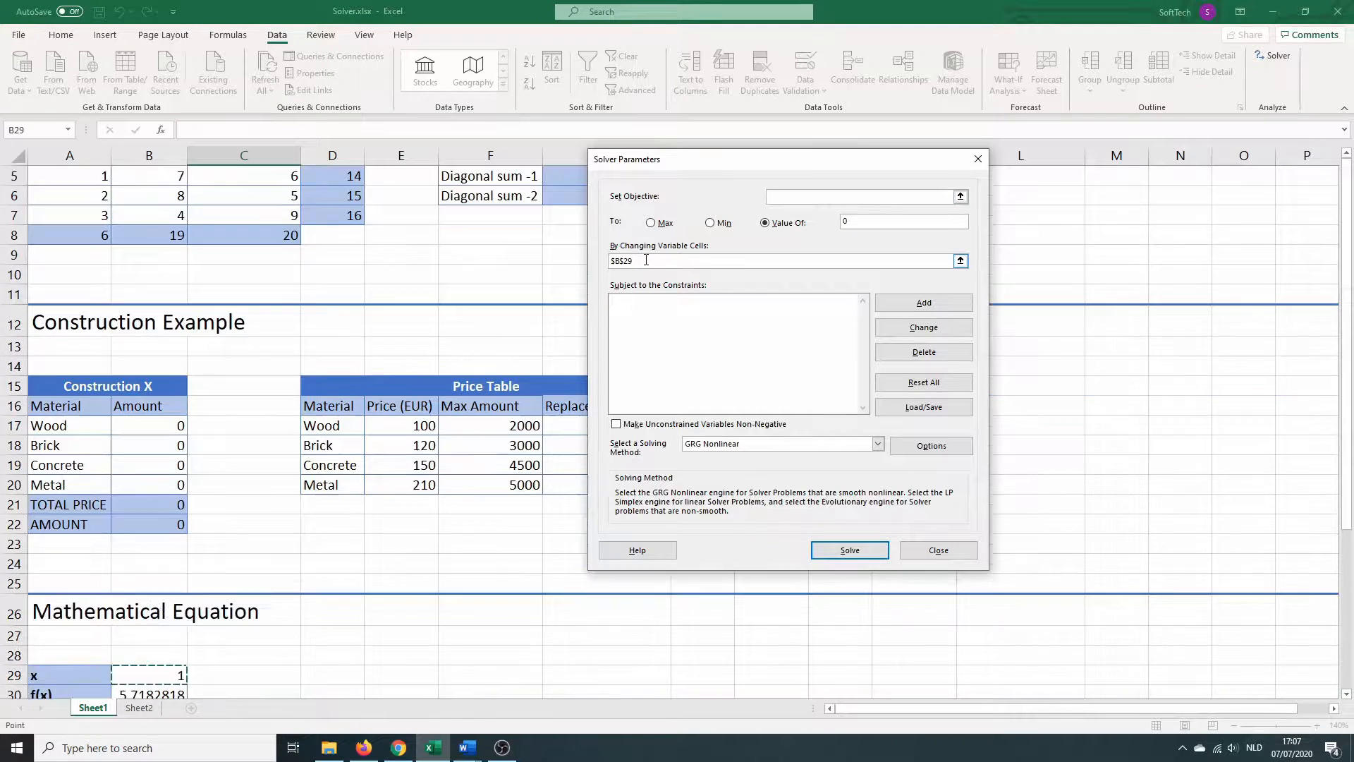
pyautogui.scroll(2, 360, 249)
pyautogui.click(659, 259)
pyautogui.doubleClick(659, 260)
pyautogui.press('BackSpace')
pyautogui.moveTo(62, 268); pyautogui.dragTo(272, 308)
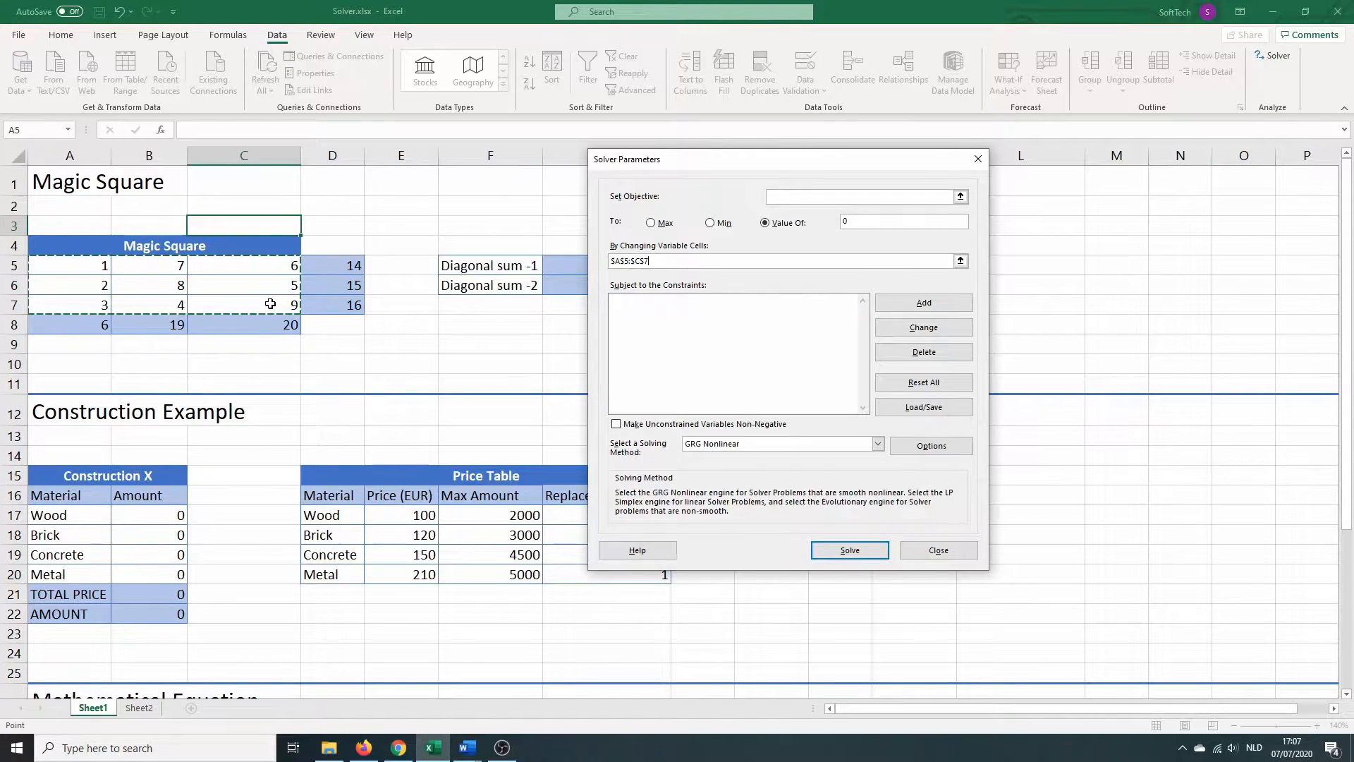
# Step: Add a Solver constraint requiring the row sums D5:D7 to equal 15
pyautogui.click(917, 309)
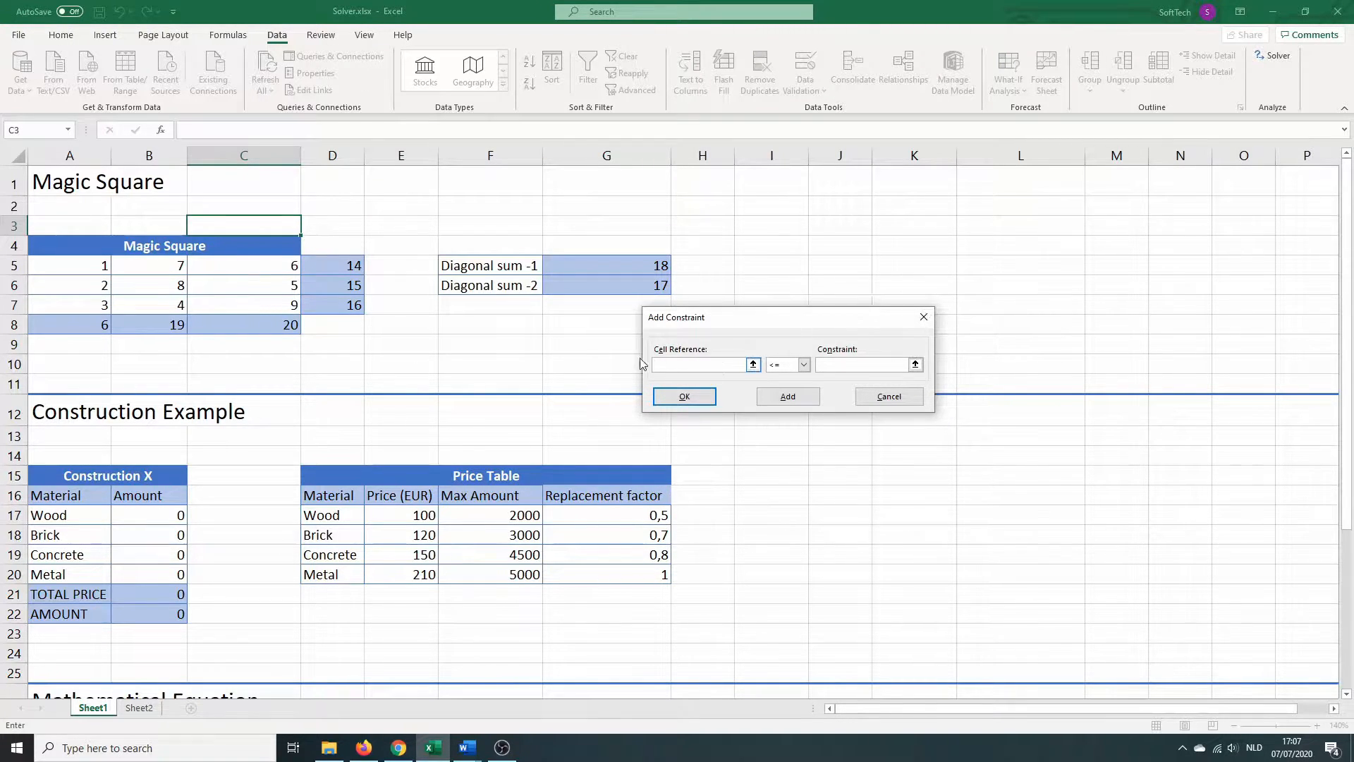
pyautogui.moveTo(340, 272); pyautogui.dragTo(345, 311)
pyautogui.click(805, 364)
pyautogui.click(780, 387)
pyautogui.click(821, 370)
pyautogui.write('15')
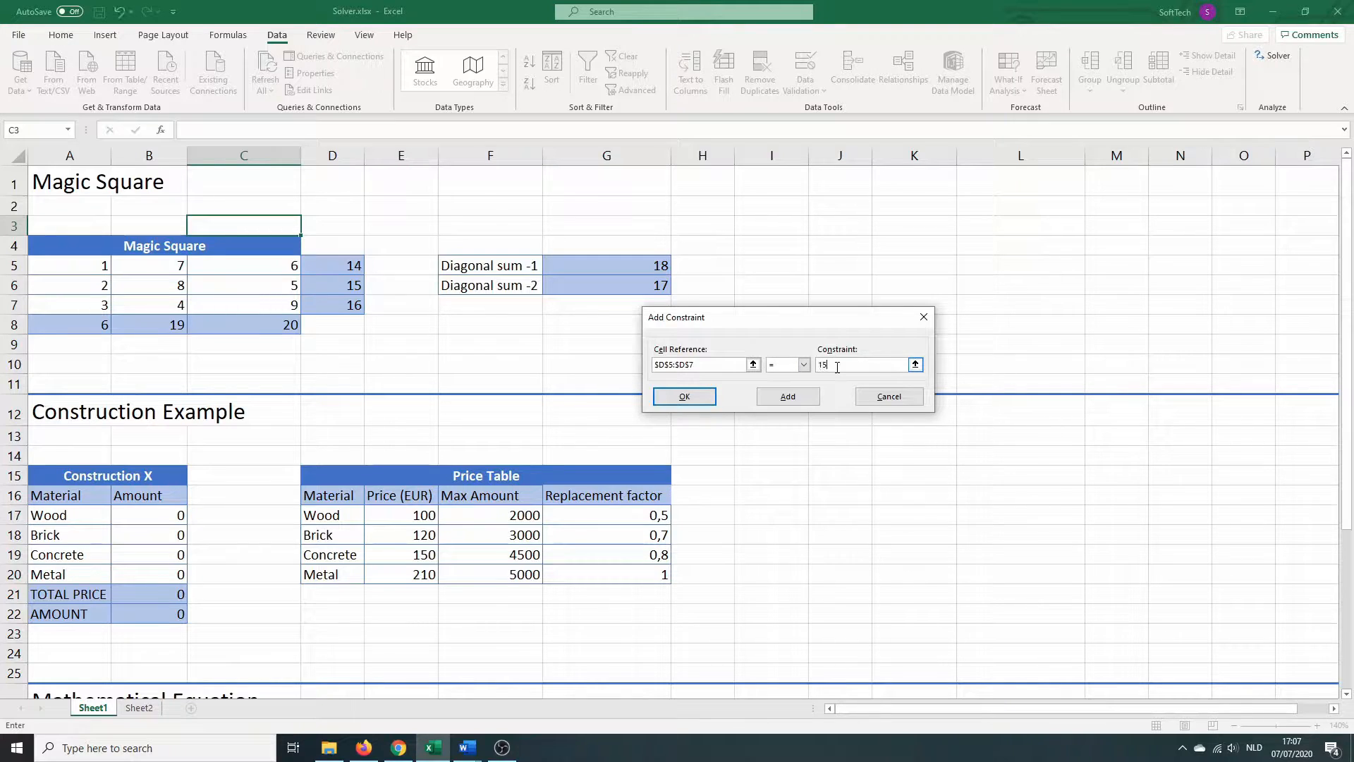
pyautogui.click(684, 396)
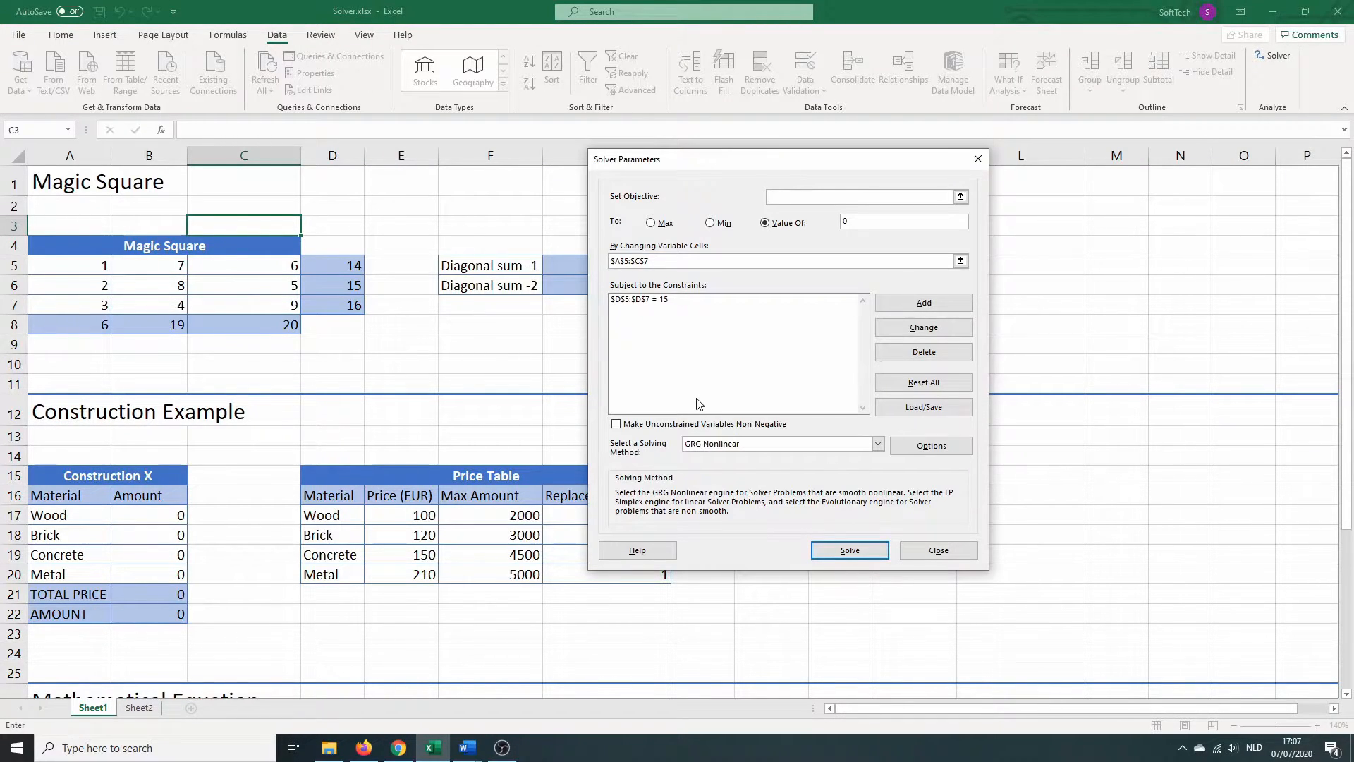
# Step: Add a Solver constraint requiring the column sums A8:C8 to equal 15
pyautogui.click(938, 308)
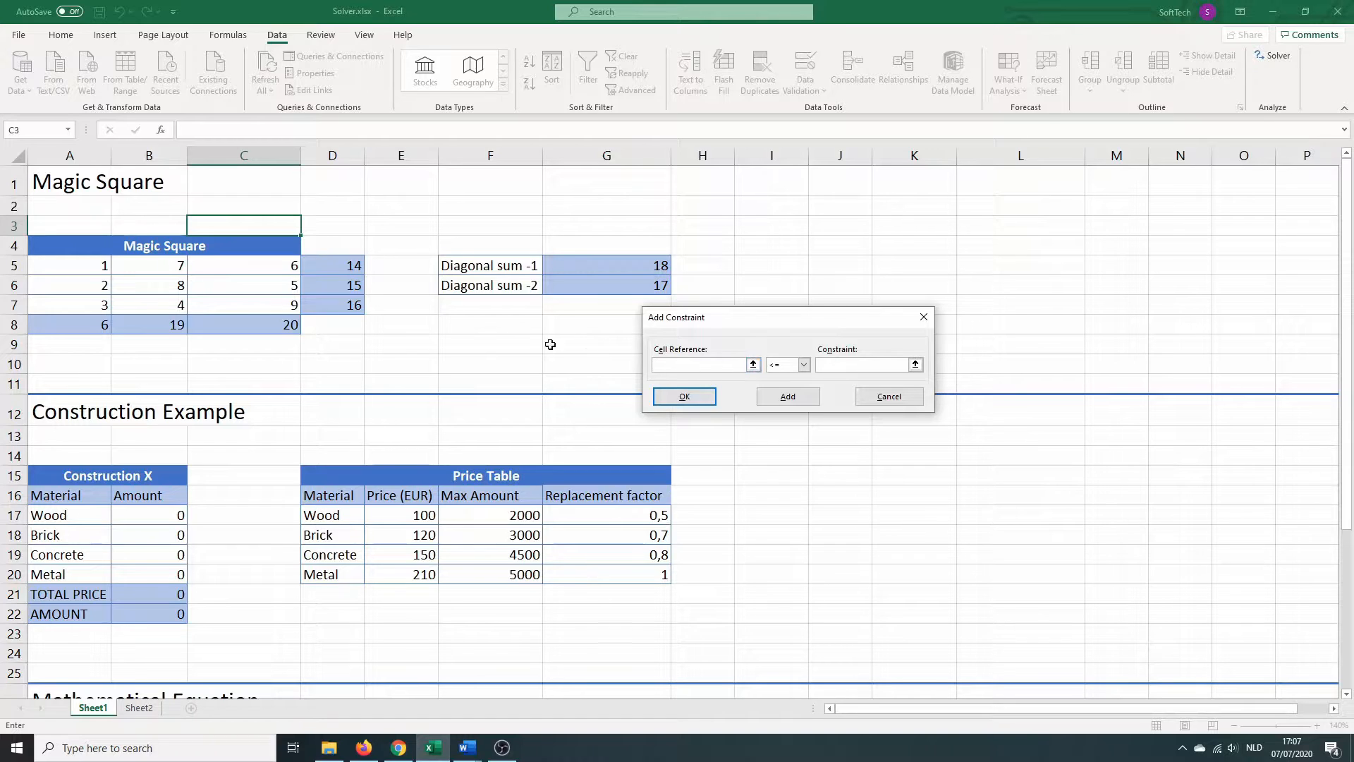
pyautogui.moveTo(83, 323); pyautogui.dragTo(227, 324)
pyautogui.click(804, 364)
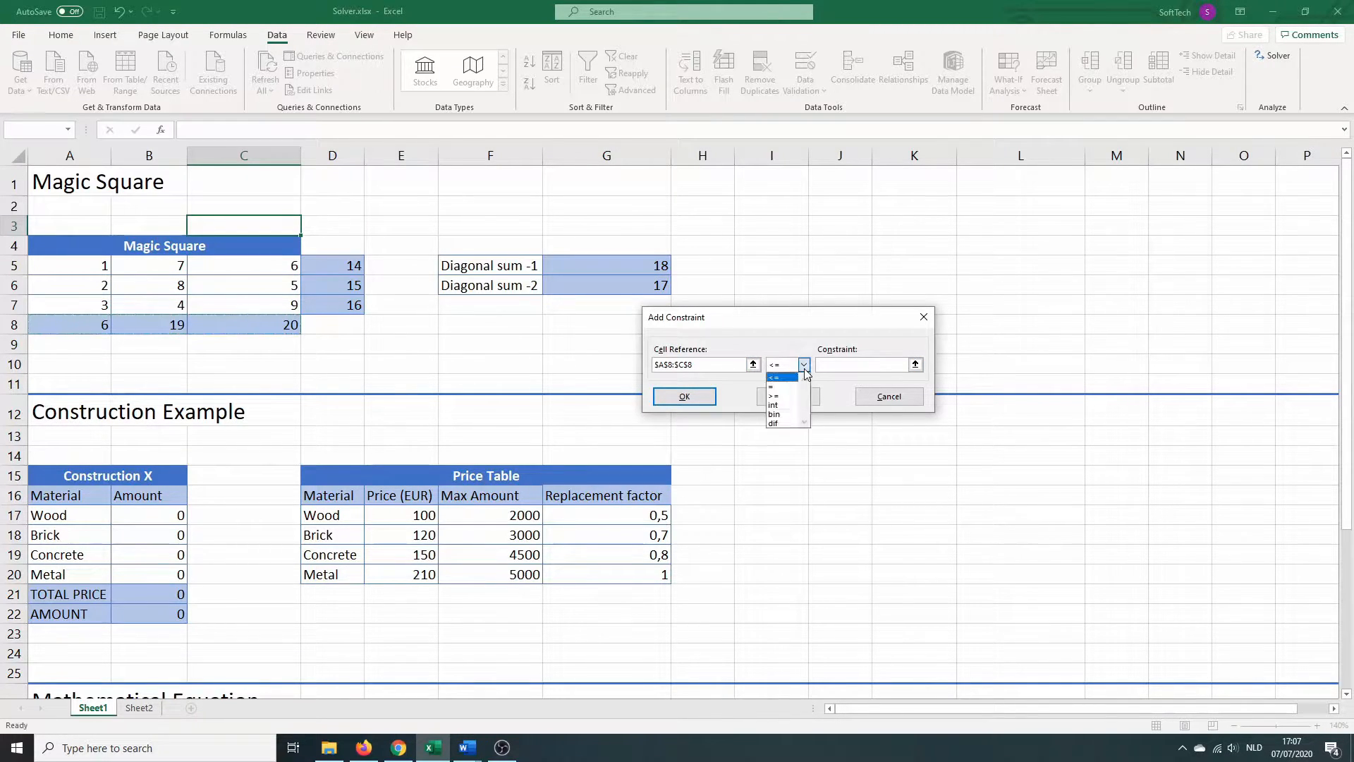
pyautogui.click(779, 389)
pyautogui.click(837, 364)
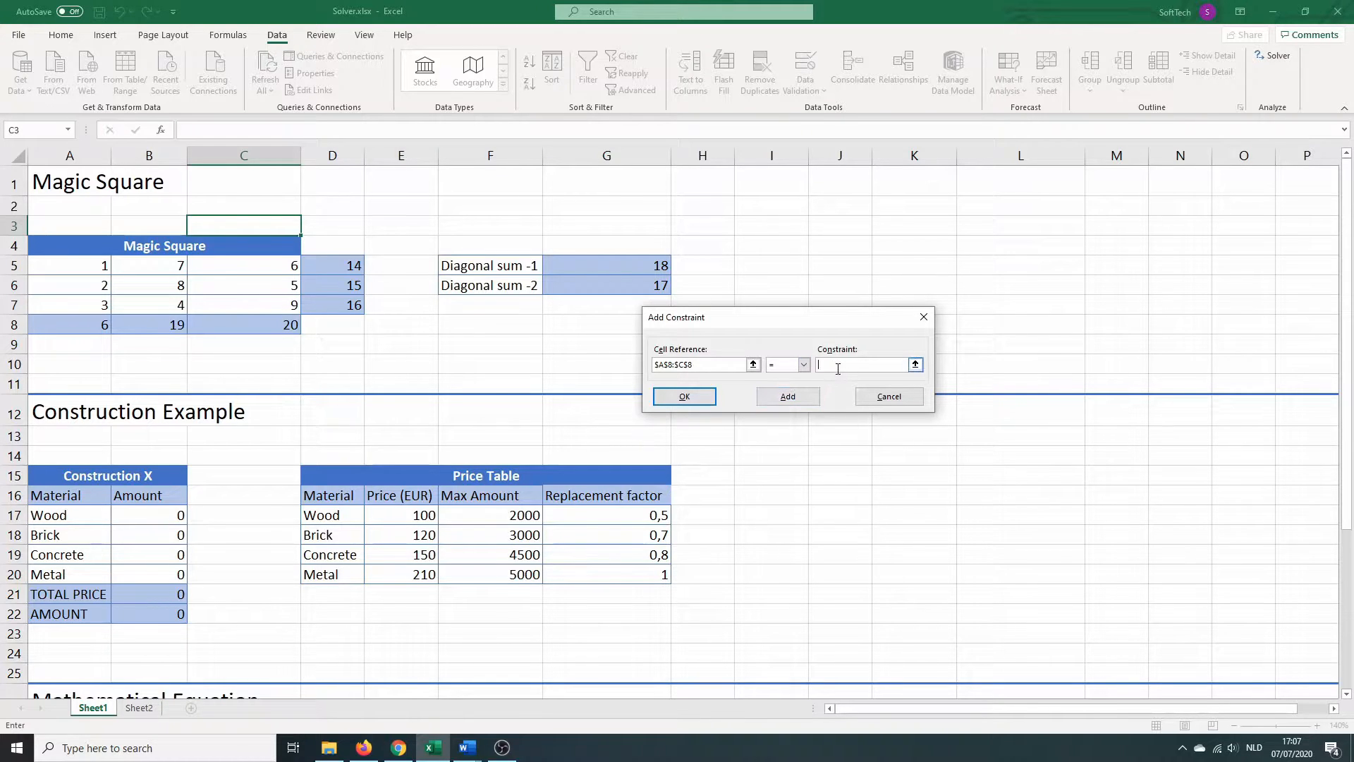
pyautogui.write('15')
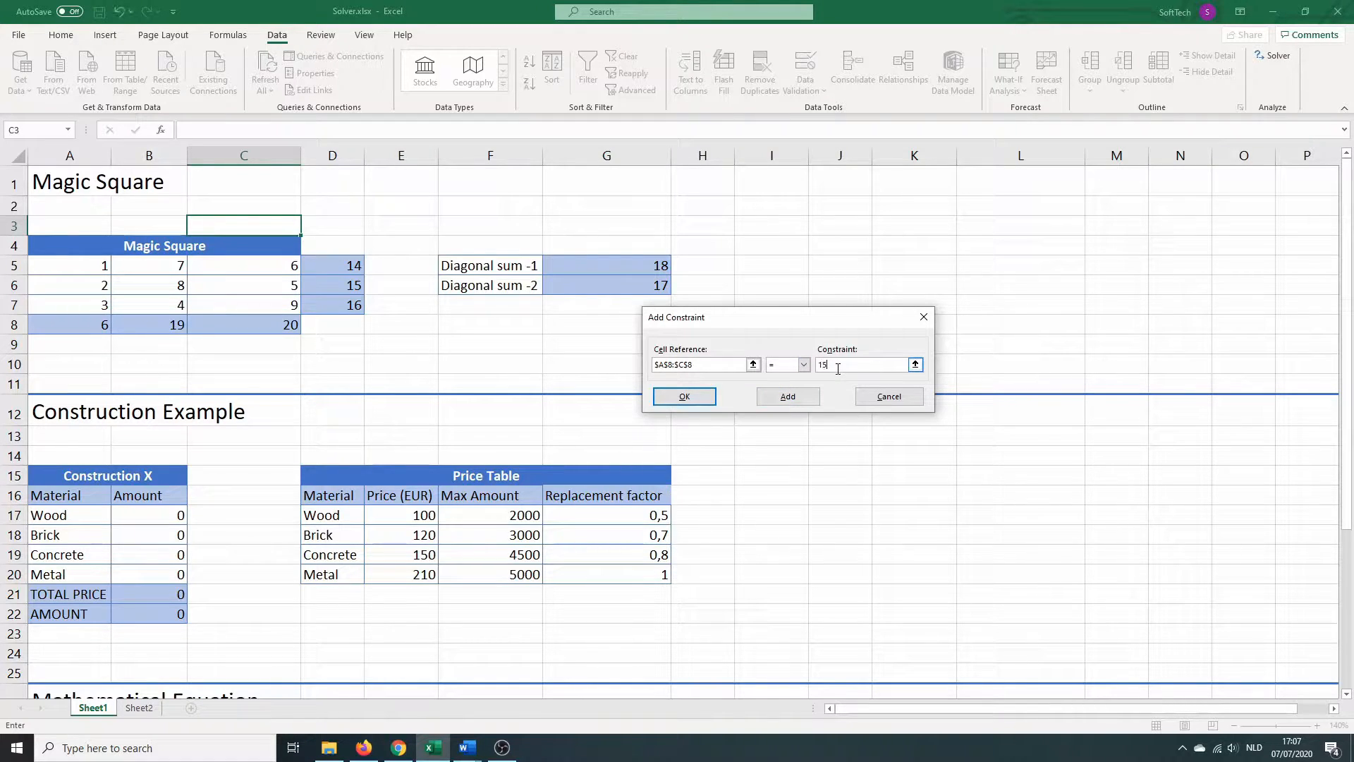
pyautogui.click(788, 397)
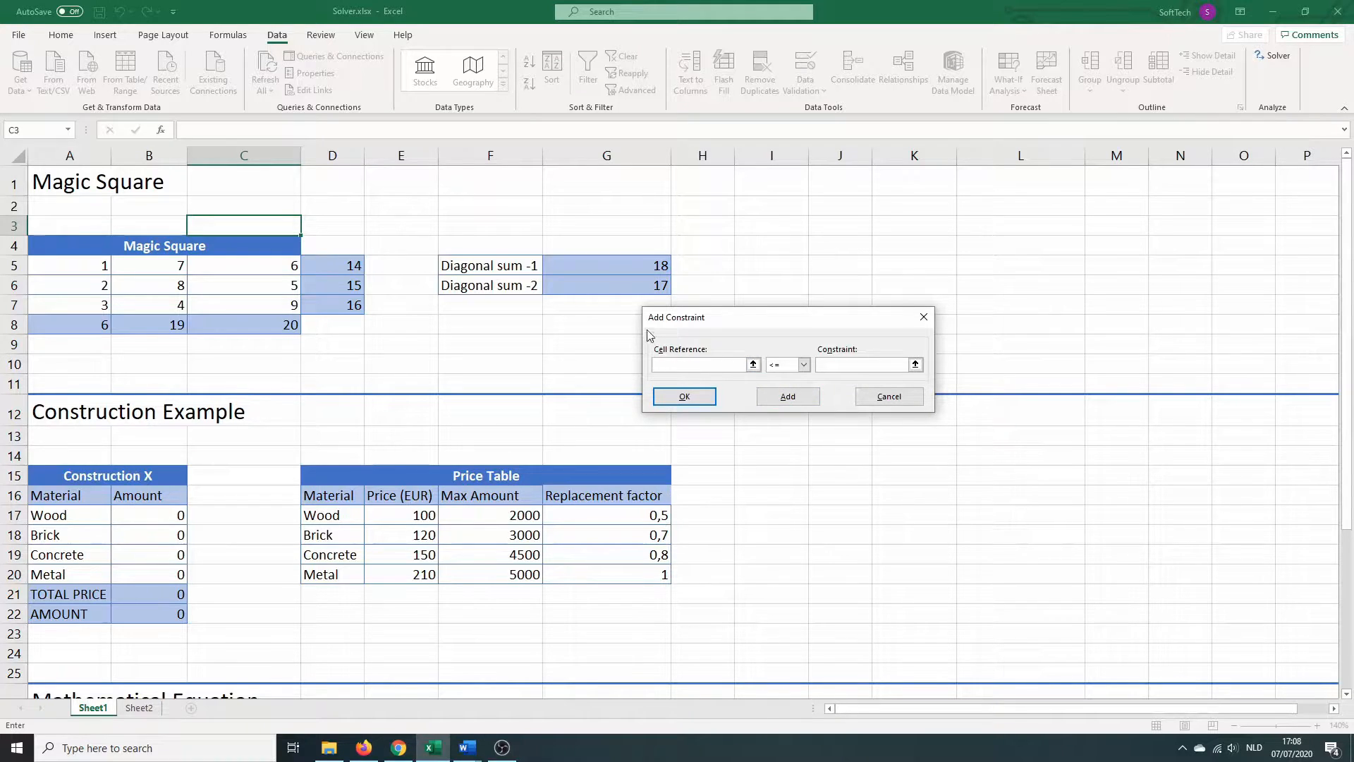
# Step: Add a Solver constraint requiring the diagonal sums G5:G6 to equal 15
pyautogui.moveTo(620, 266); pyautogui.dragTo(617, 283)
pyautogui.click(804, 364)
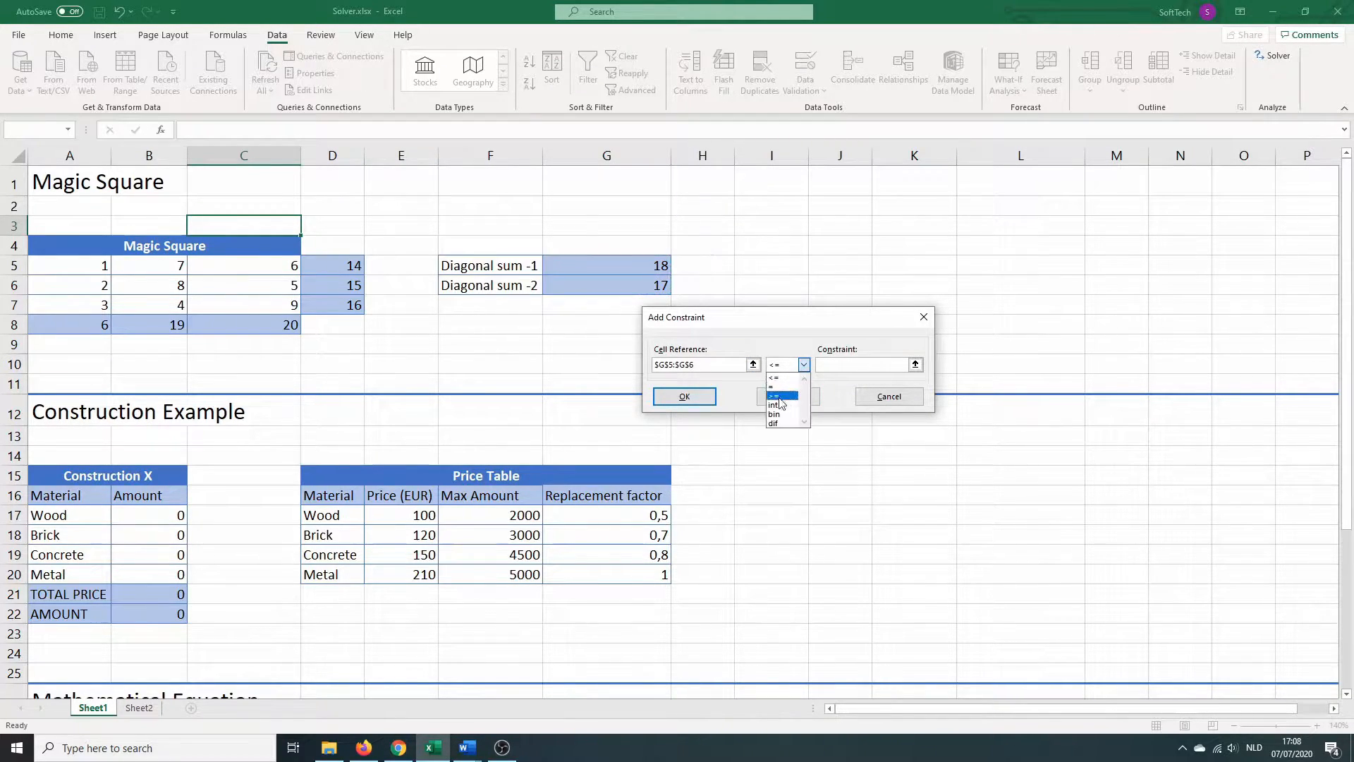
pyautogui.click(778, 387)
pyautogui.click(843, 365)
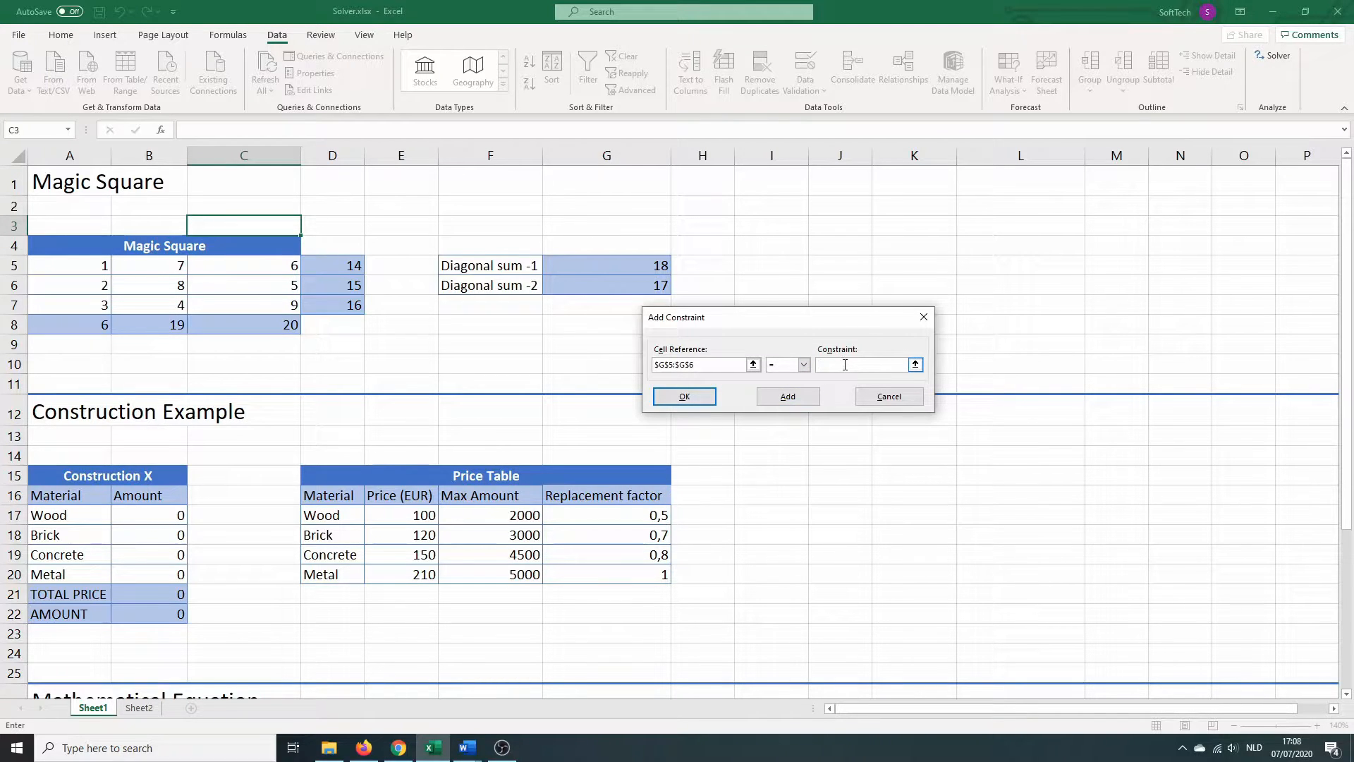
pyautogui.write('15')
pyautogui.click(703, 403)
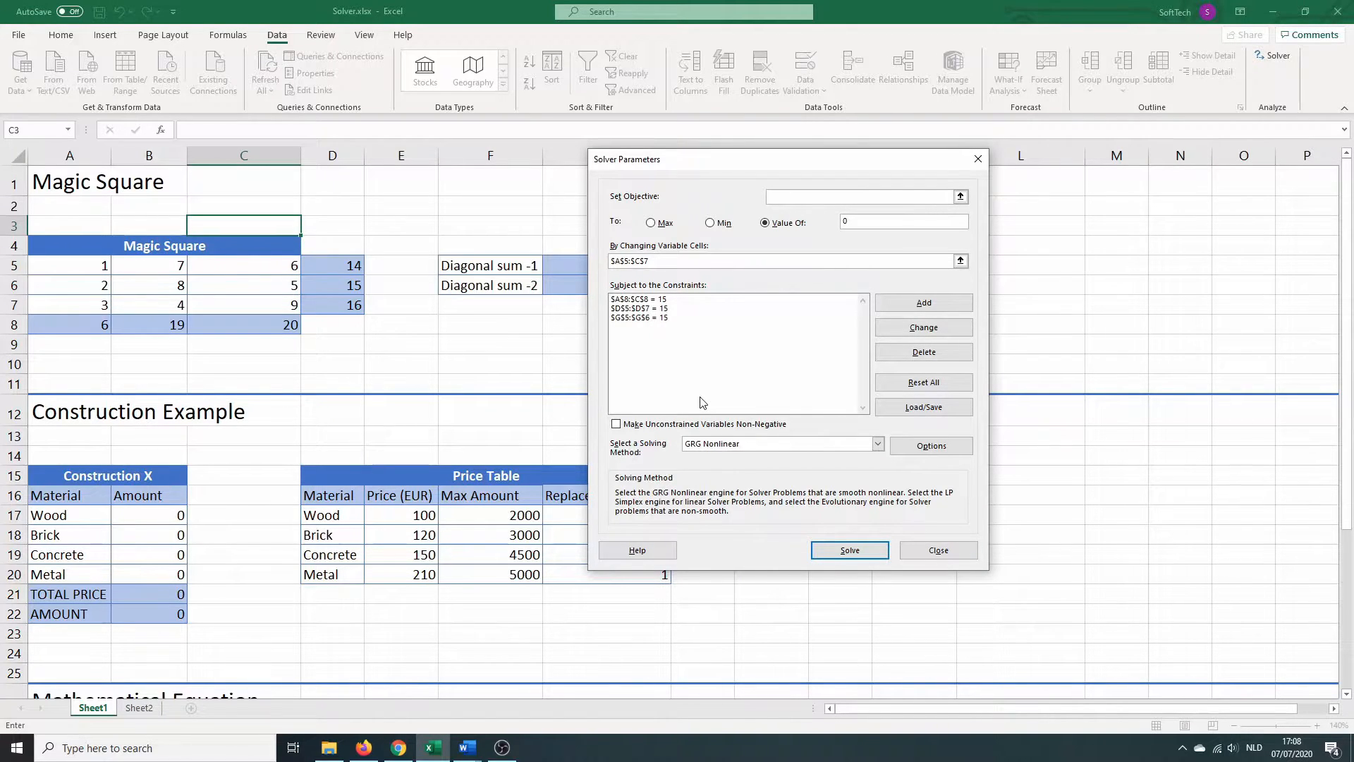
# Step: Add a Solver constraint requiring the magic square cells A5:C7 to be integers
pyautogui.click(917, 308)
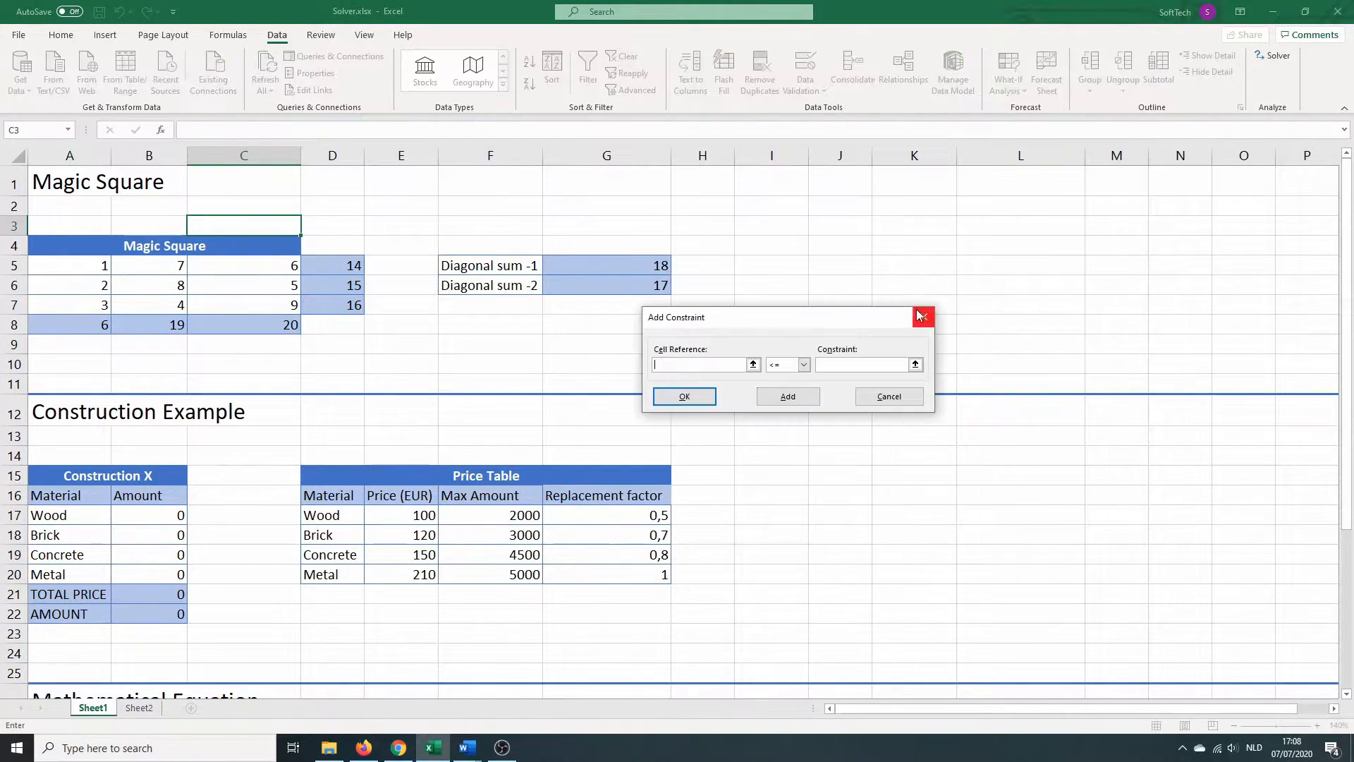
pyautogui.click(97, 269)
pyautogui.moveTo(97, 269); pyautogui.dragTo(239, 302)
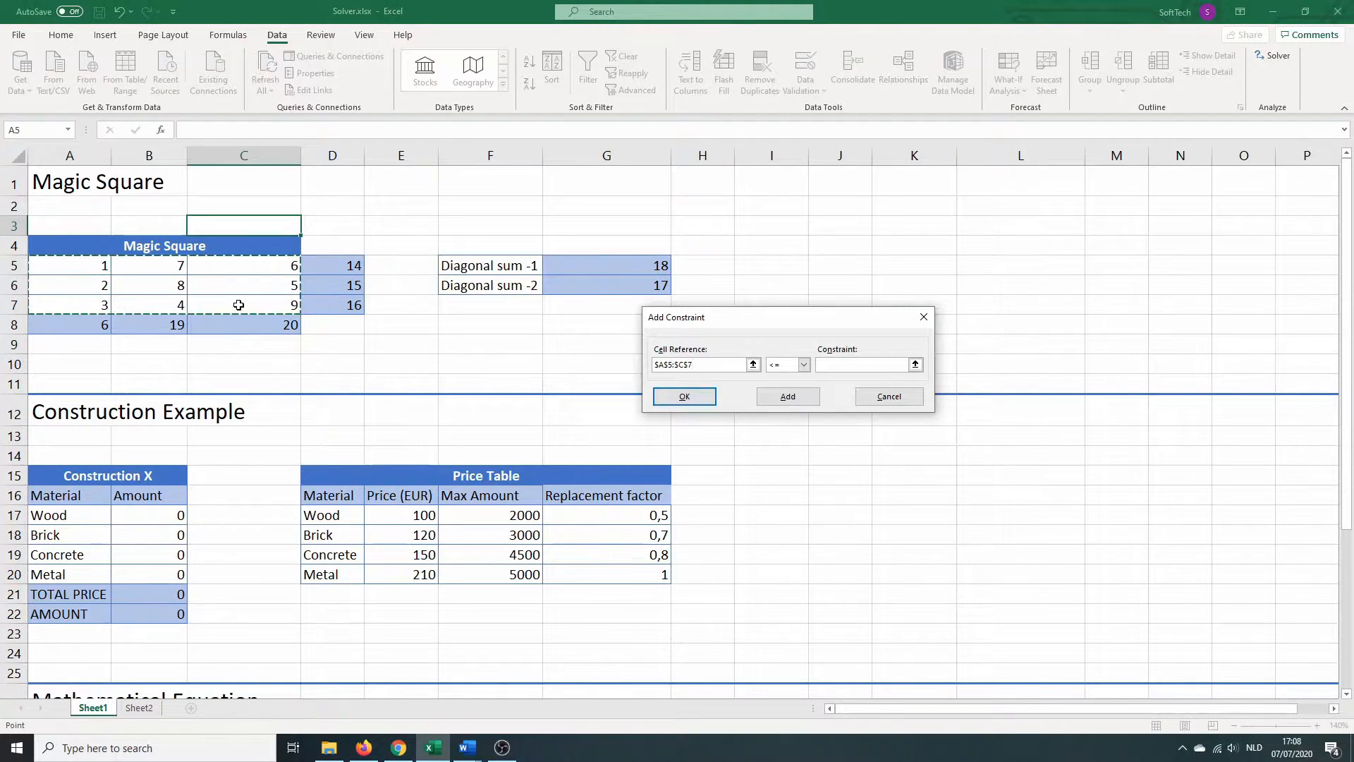
pyautogui.click(804, 364)
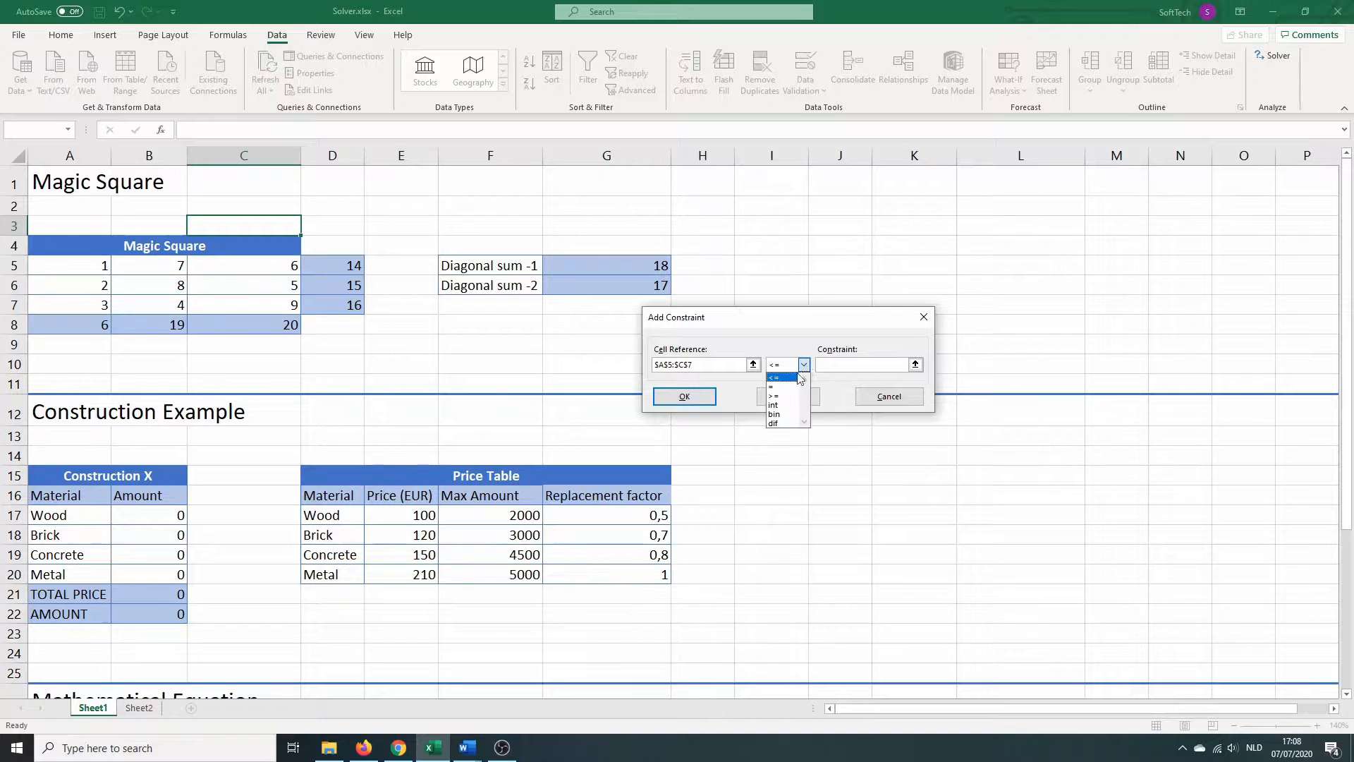
pyautogui.click(787, 406)
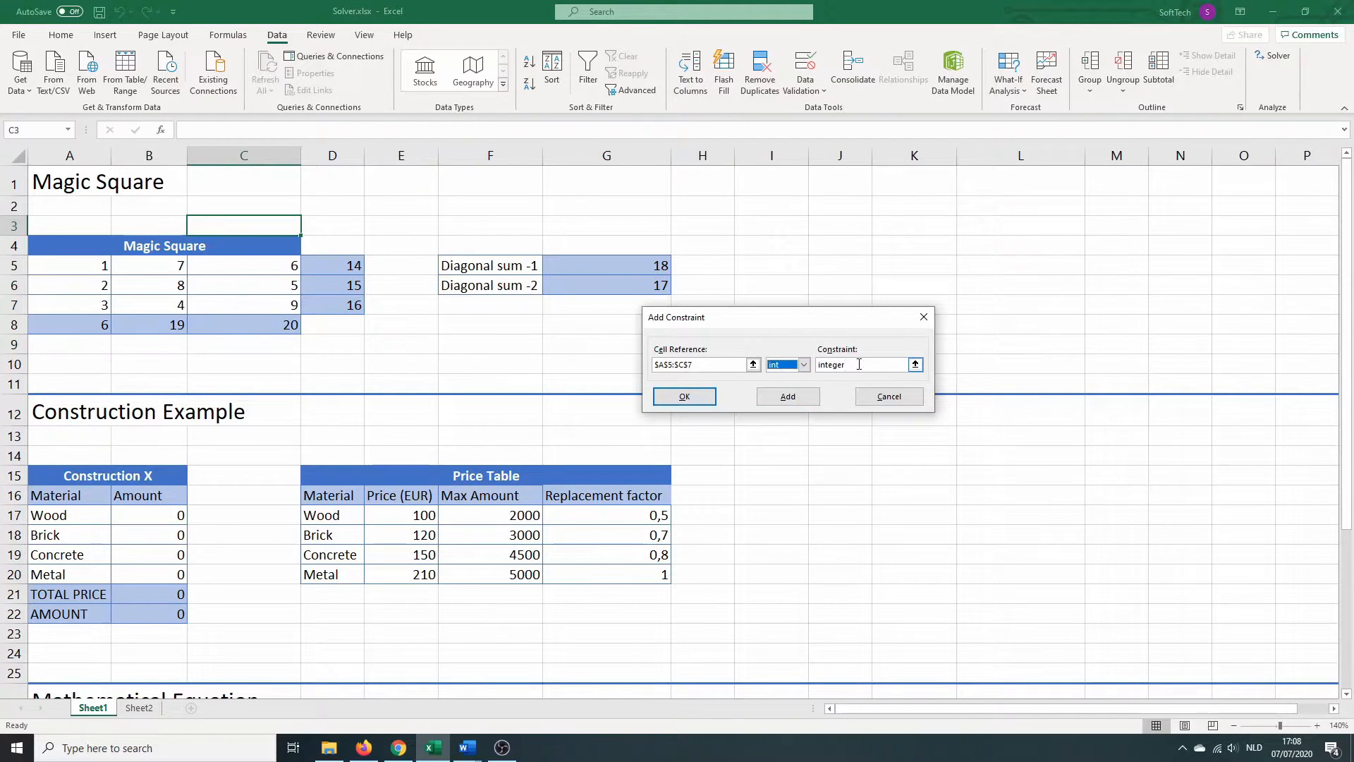
pyautogui.click(783, 398)
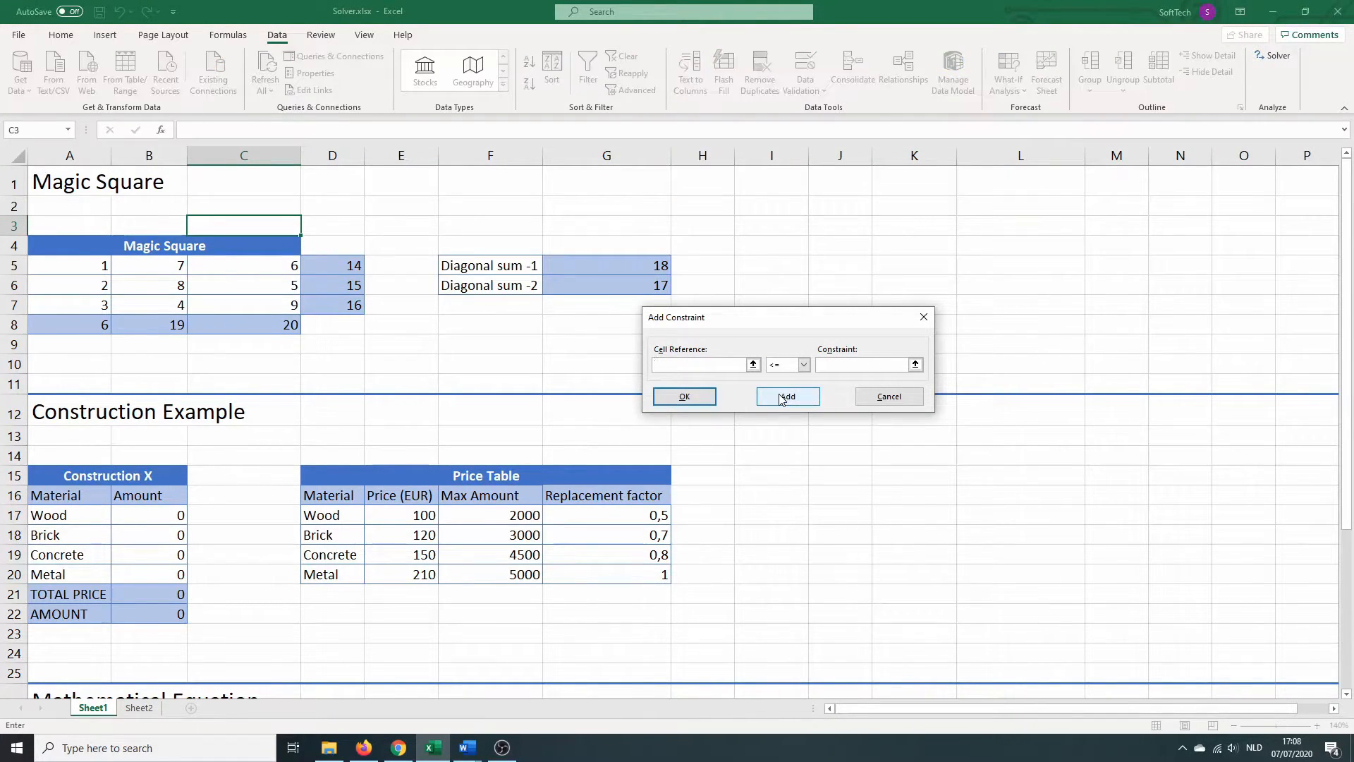
# Step: Add an AllDifferent constraint on the magic square cells A5:C7 and return to the Solver parameters
pyautogui.click(82, 268)
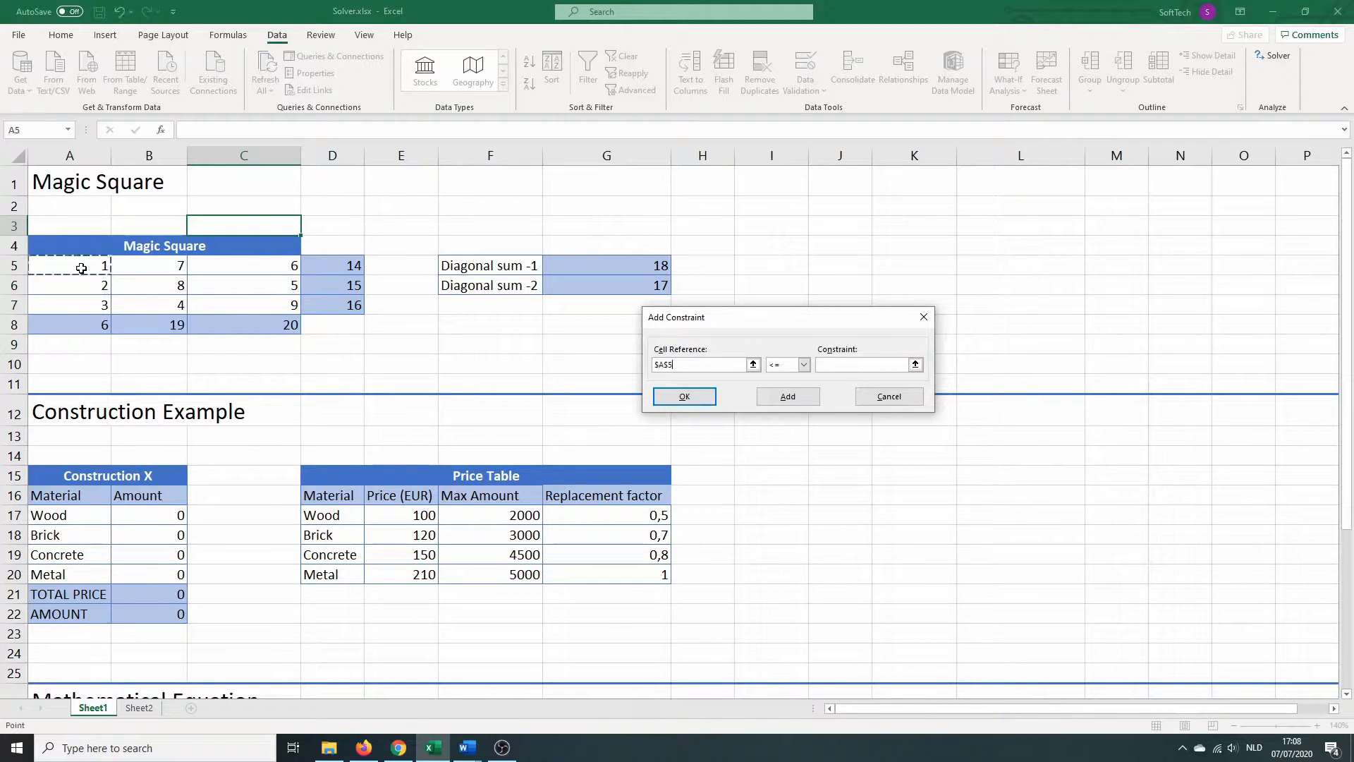
pyautogui.moveTo(261, 311); pyautogui.dragTo(265, 309)
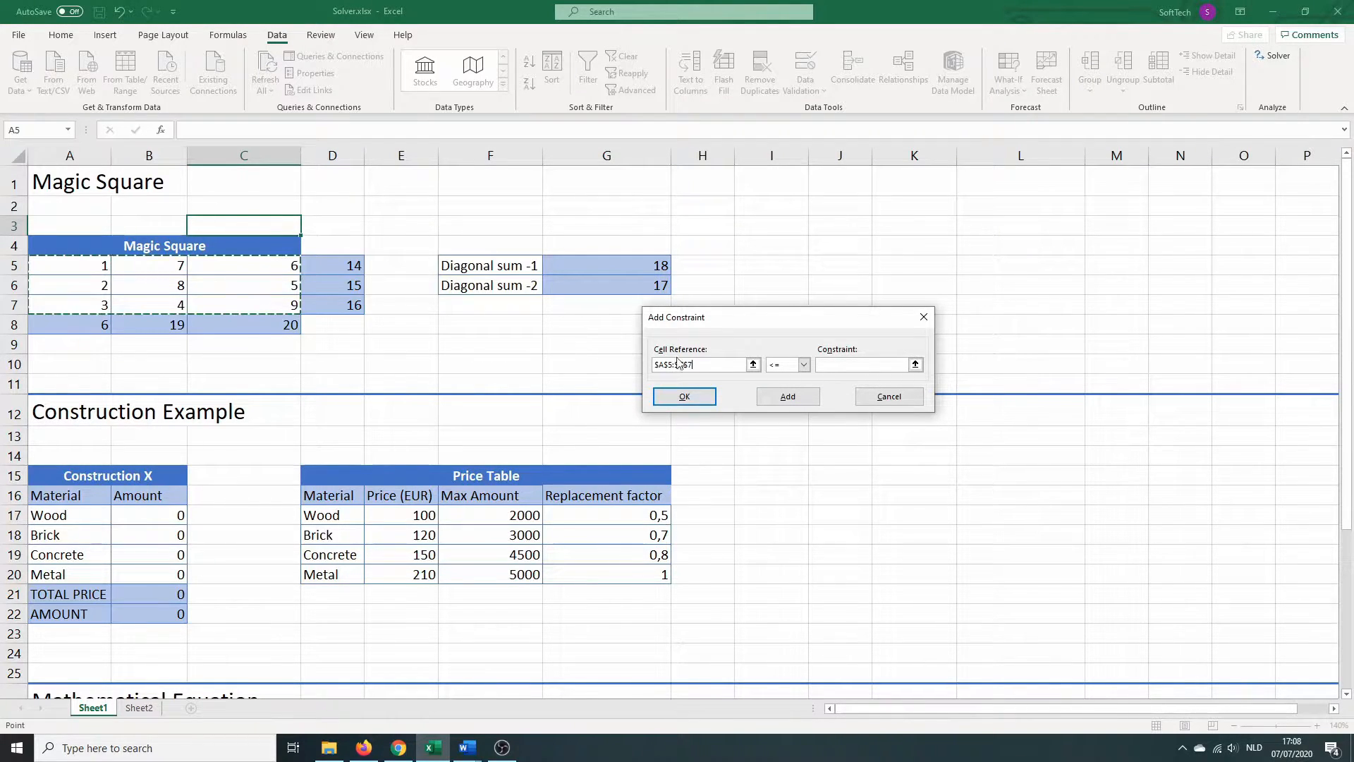
pyautogui.click(801, 368)
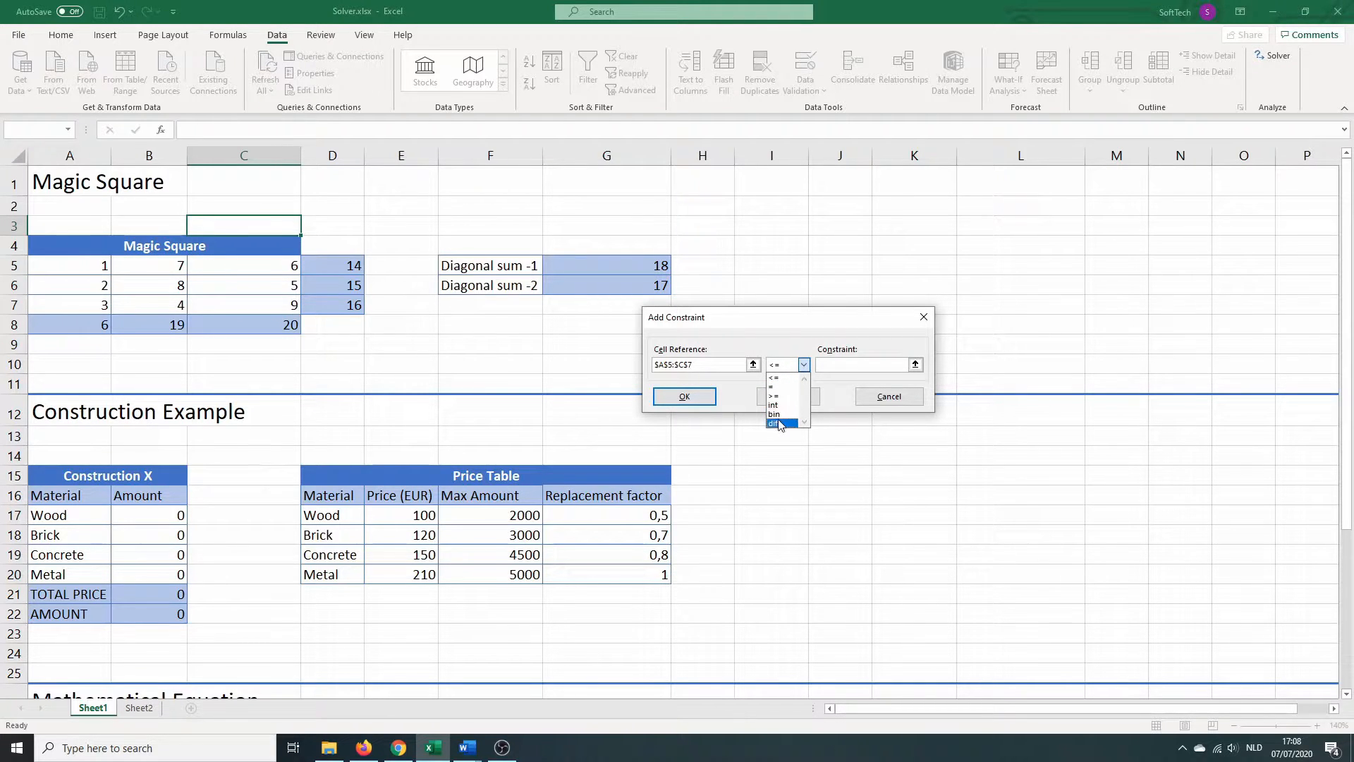
pyautogui.click(780, 424)
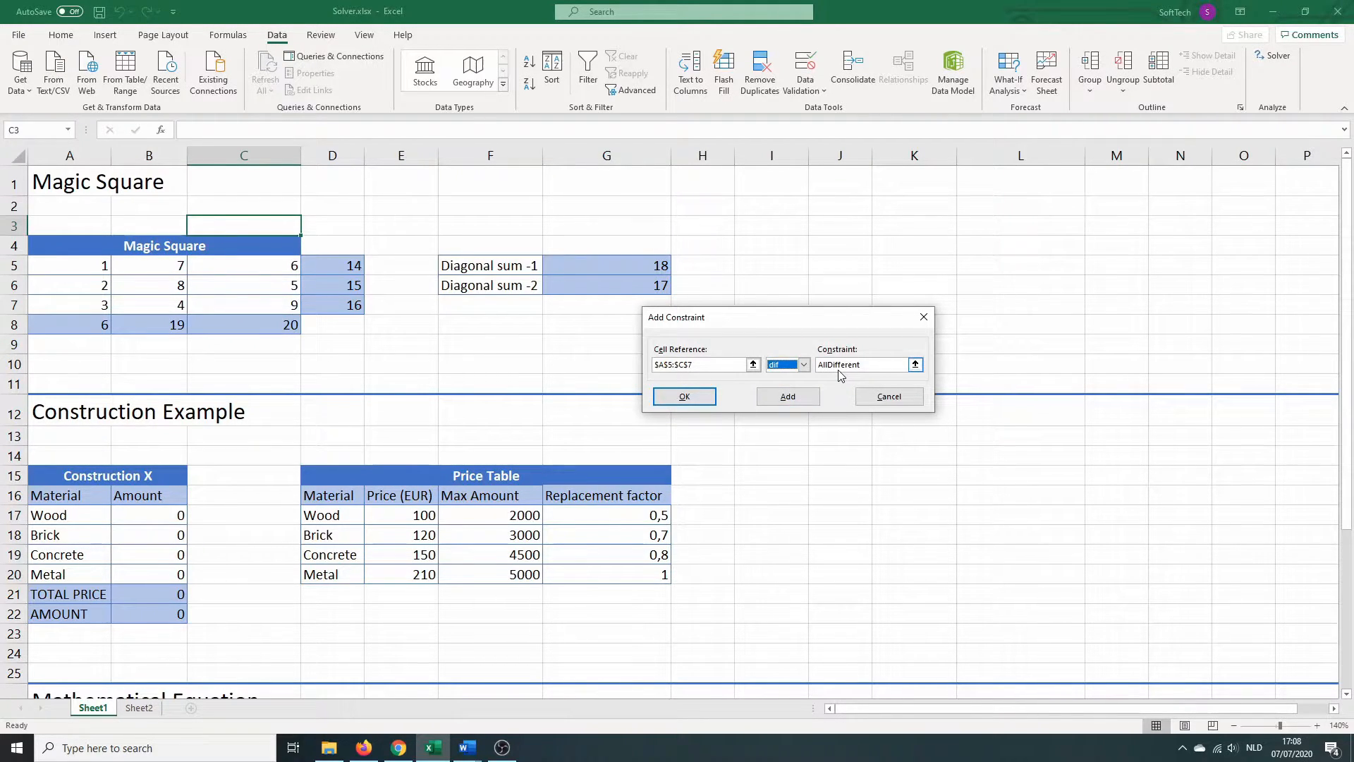
pyautogui.click(704, 396)
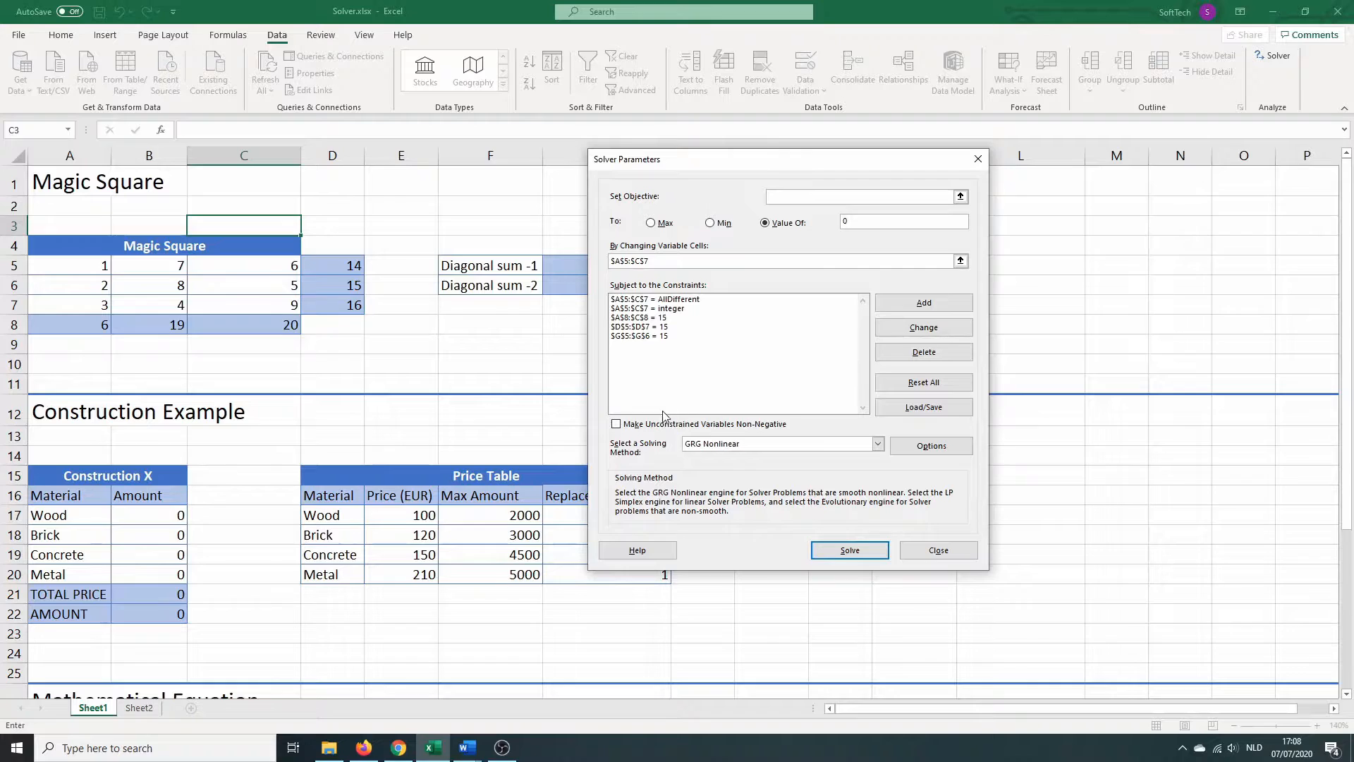
# Step: Make unconstrained variables non-negative and choose Simplex LP as the solving method
pyautogui.click(617, 428)
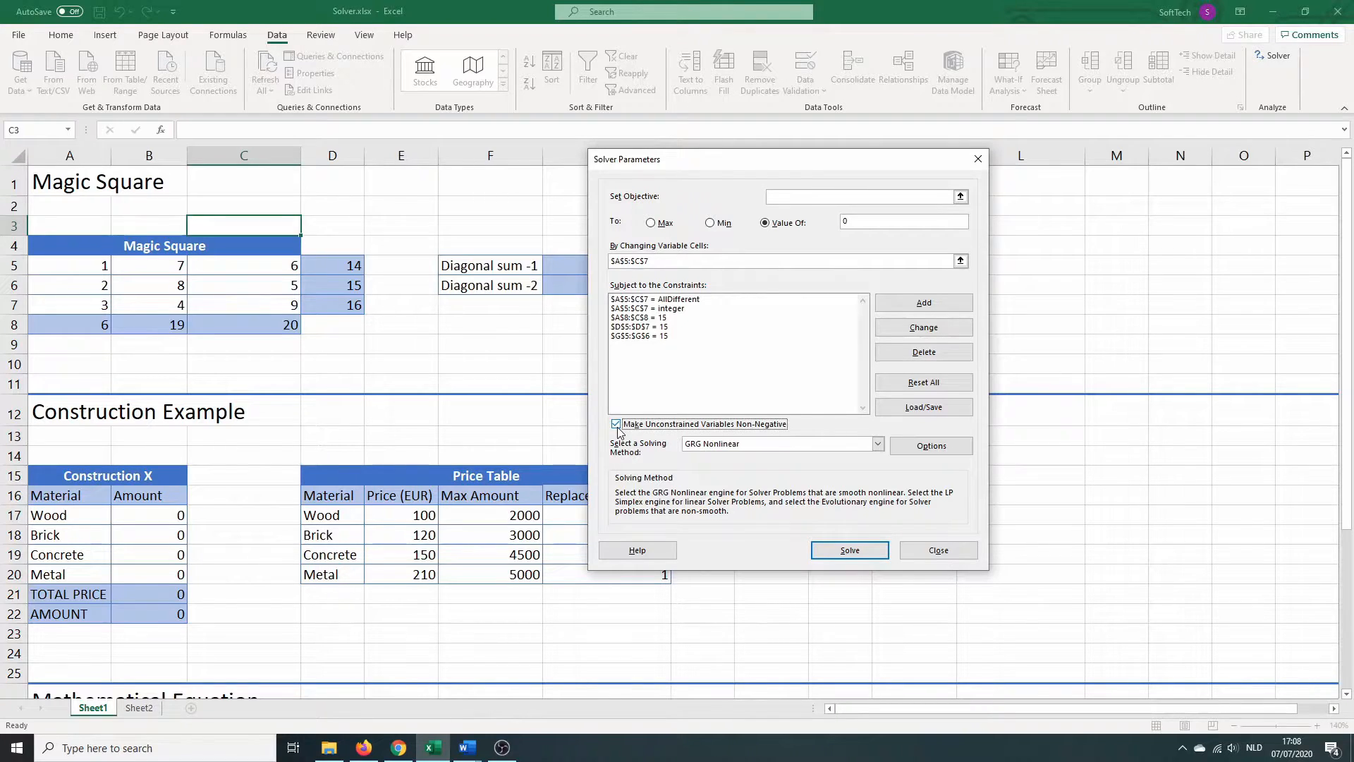
pyautogui.click(752, 451)
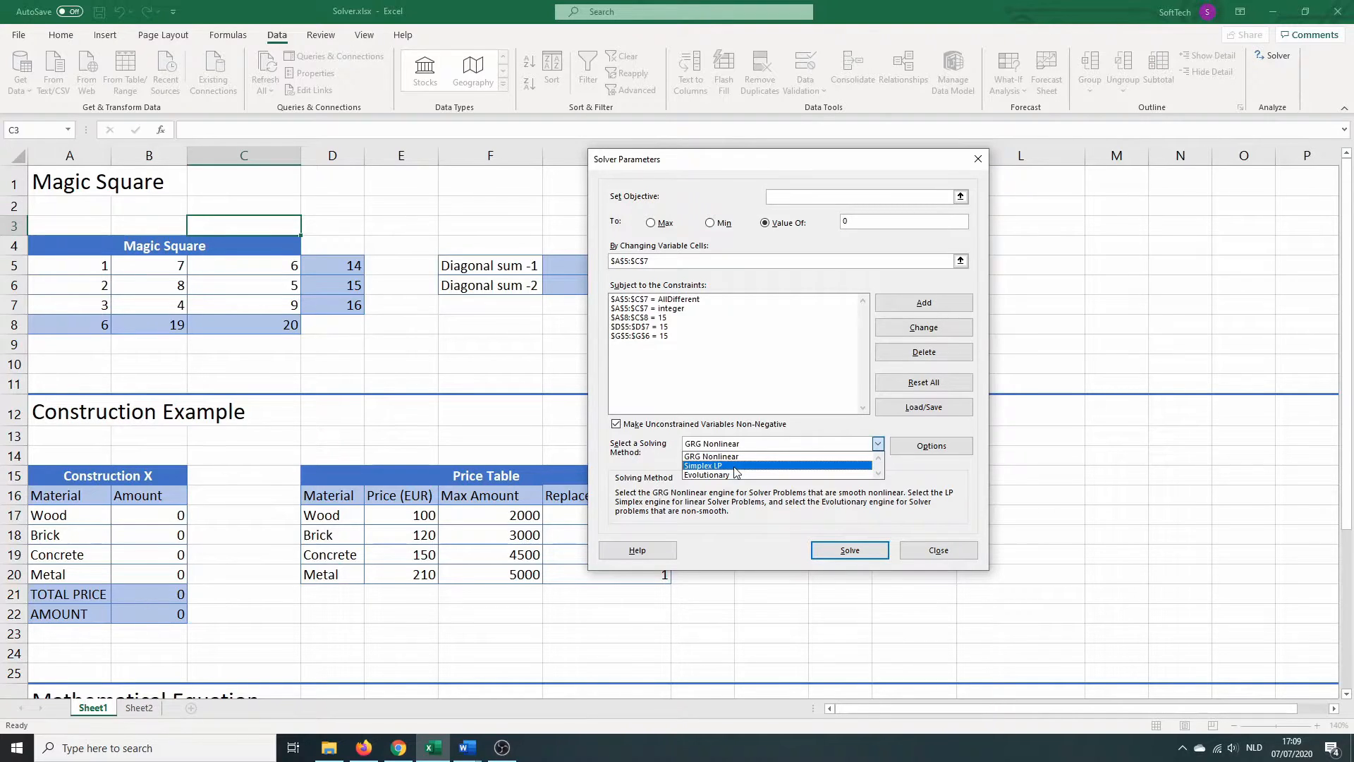
pyautogui.click(735, 466)
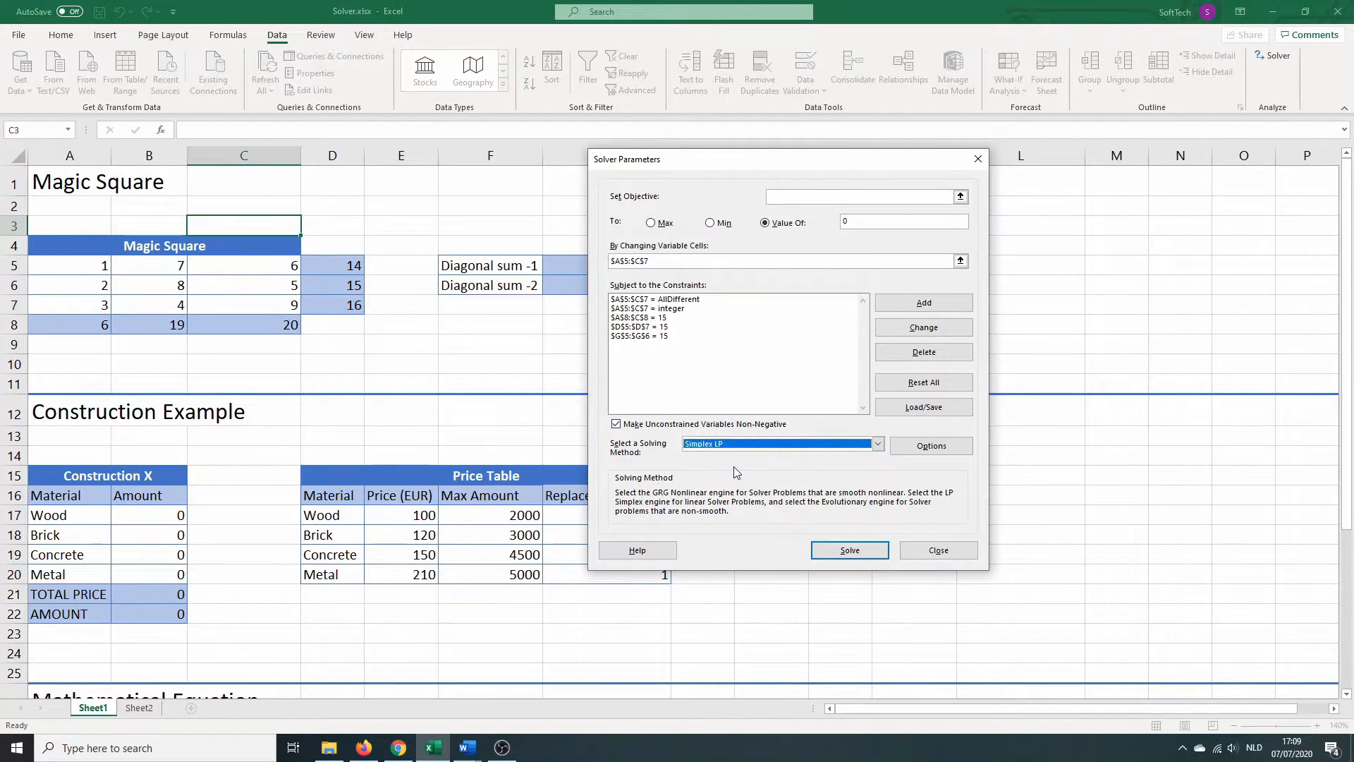
# Step: Solve the magic square, keep the Solver solution, and check the column and diagonal sums
pyautogui.click(858, 554)
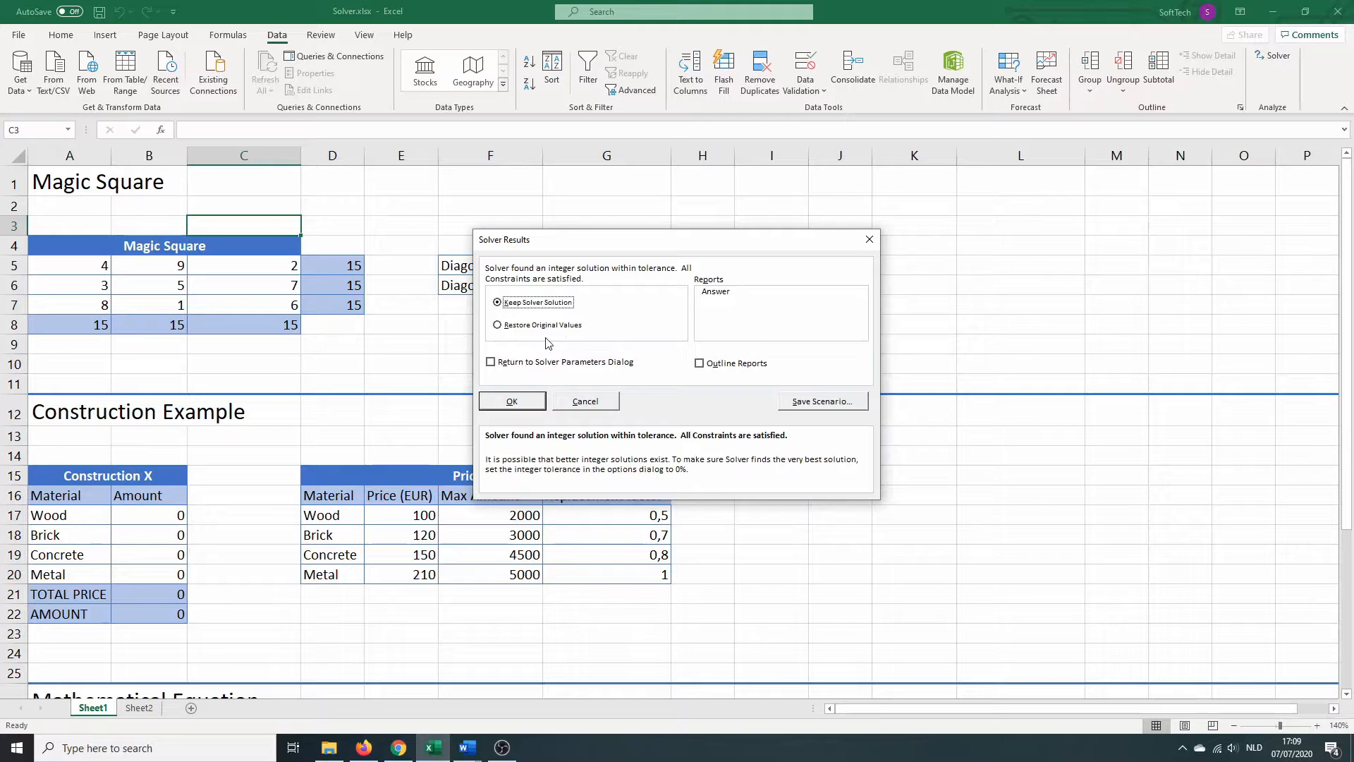
pyautogui.click(522, 403)
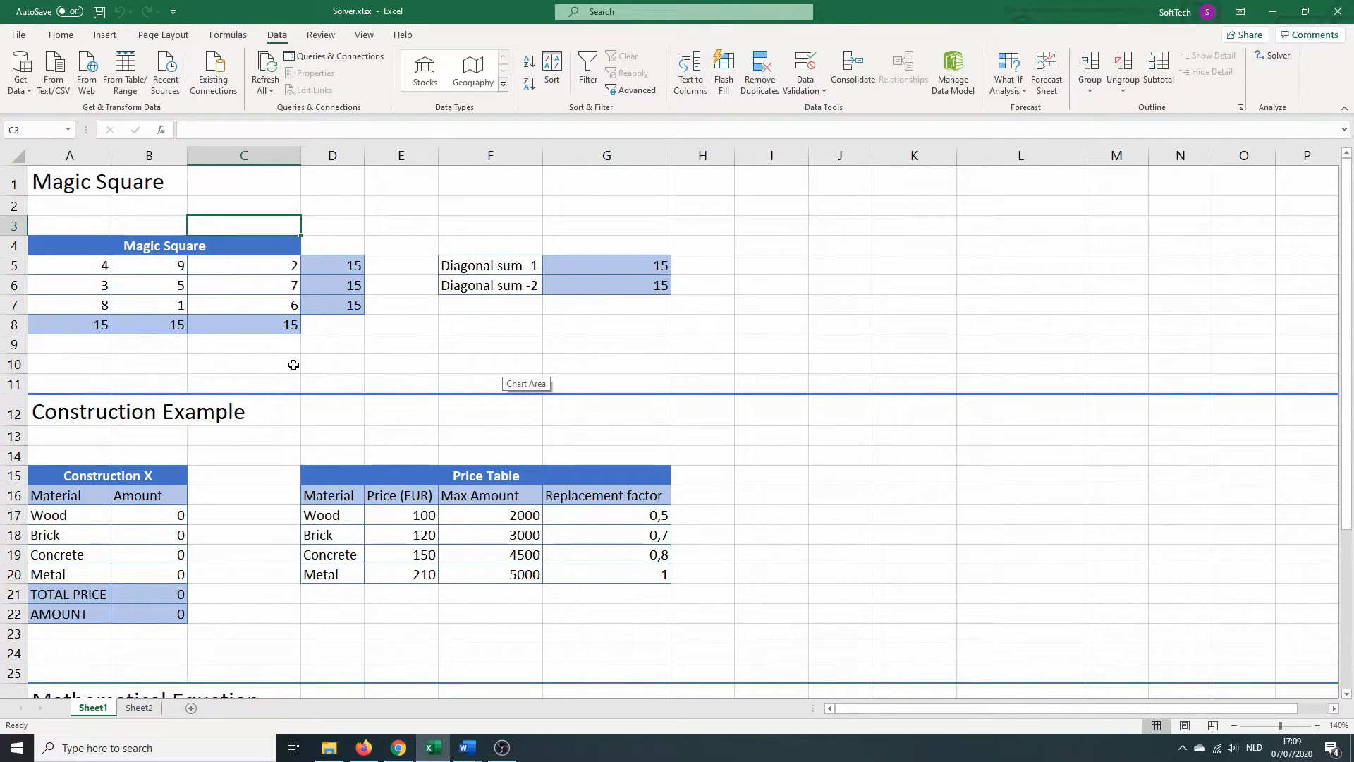
pyautogui.click(283, 329)
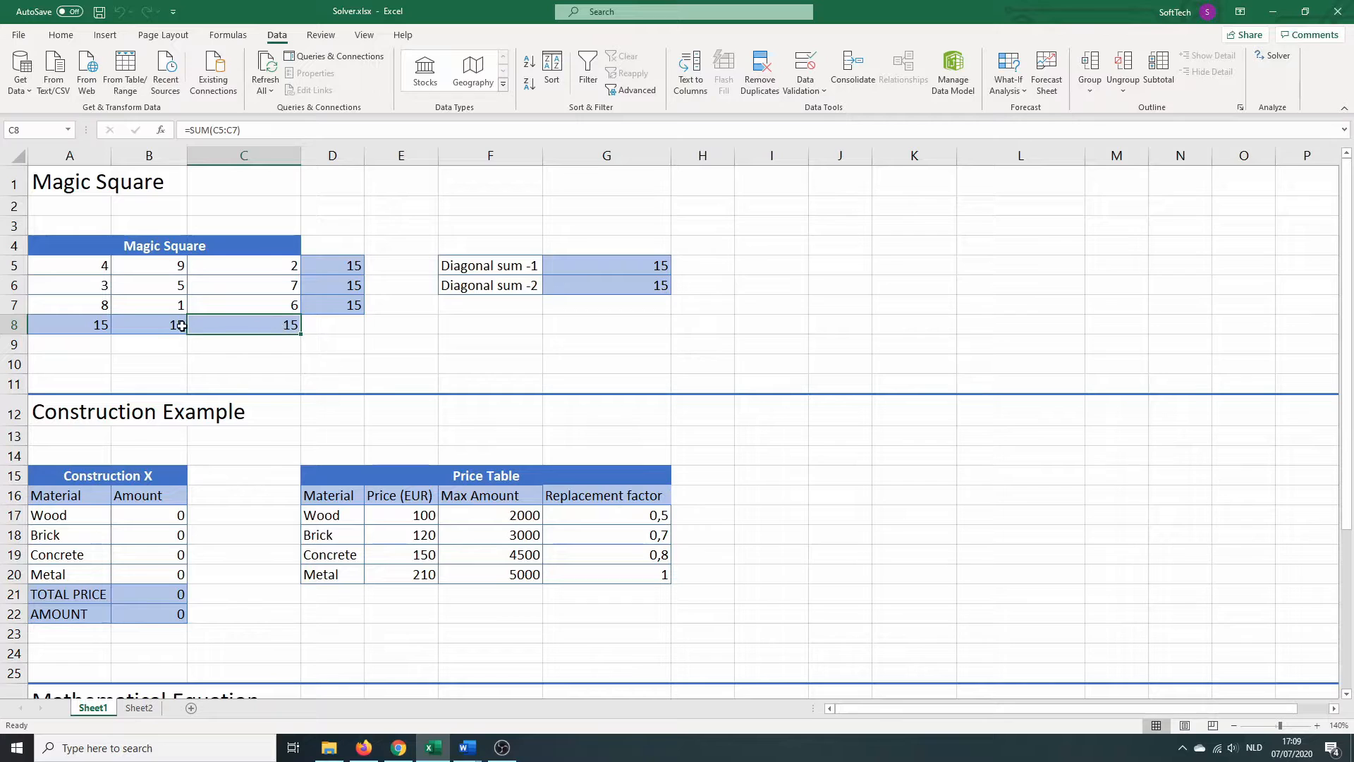
pyautogui.click(564, 283)
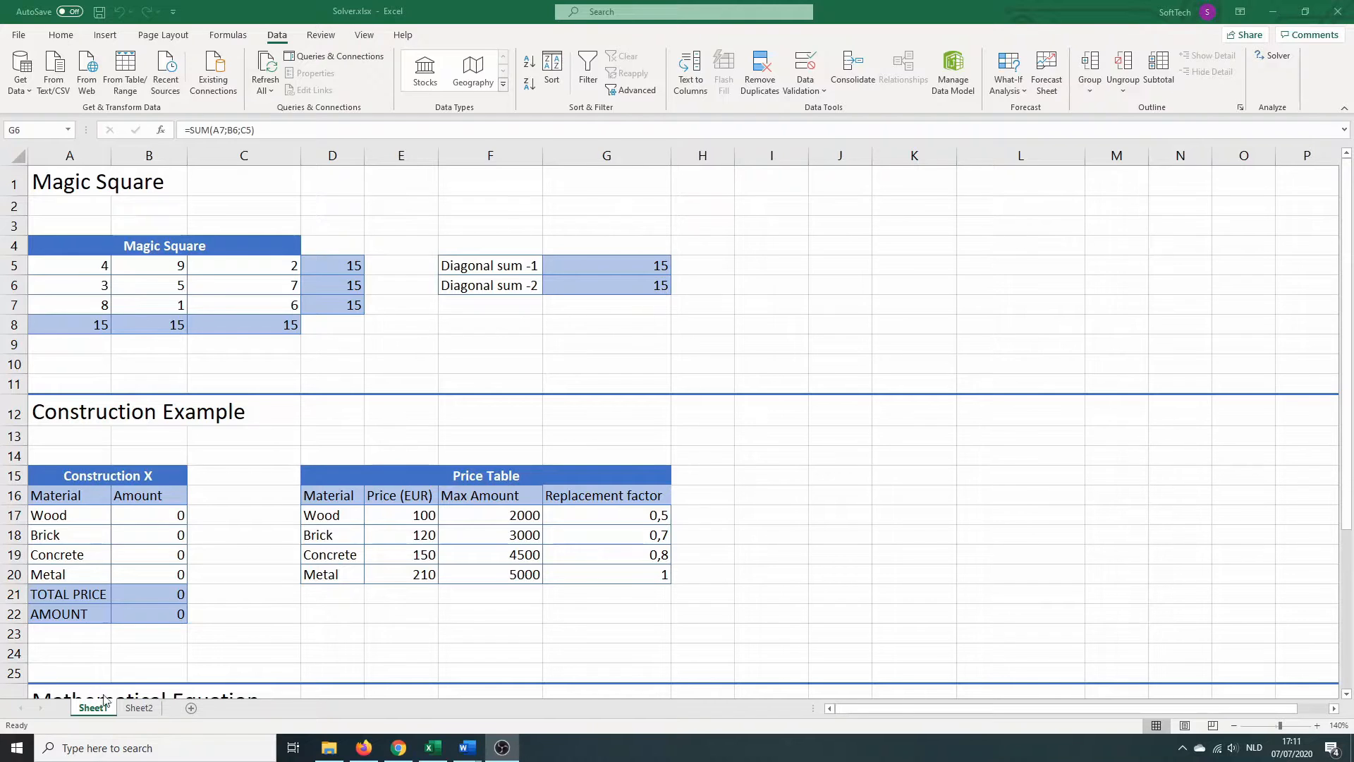
# Step: View the objective function charts on Sheet2 and return to Sheet1
pyautogui.click(141, 710)
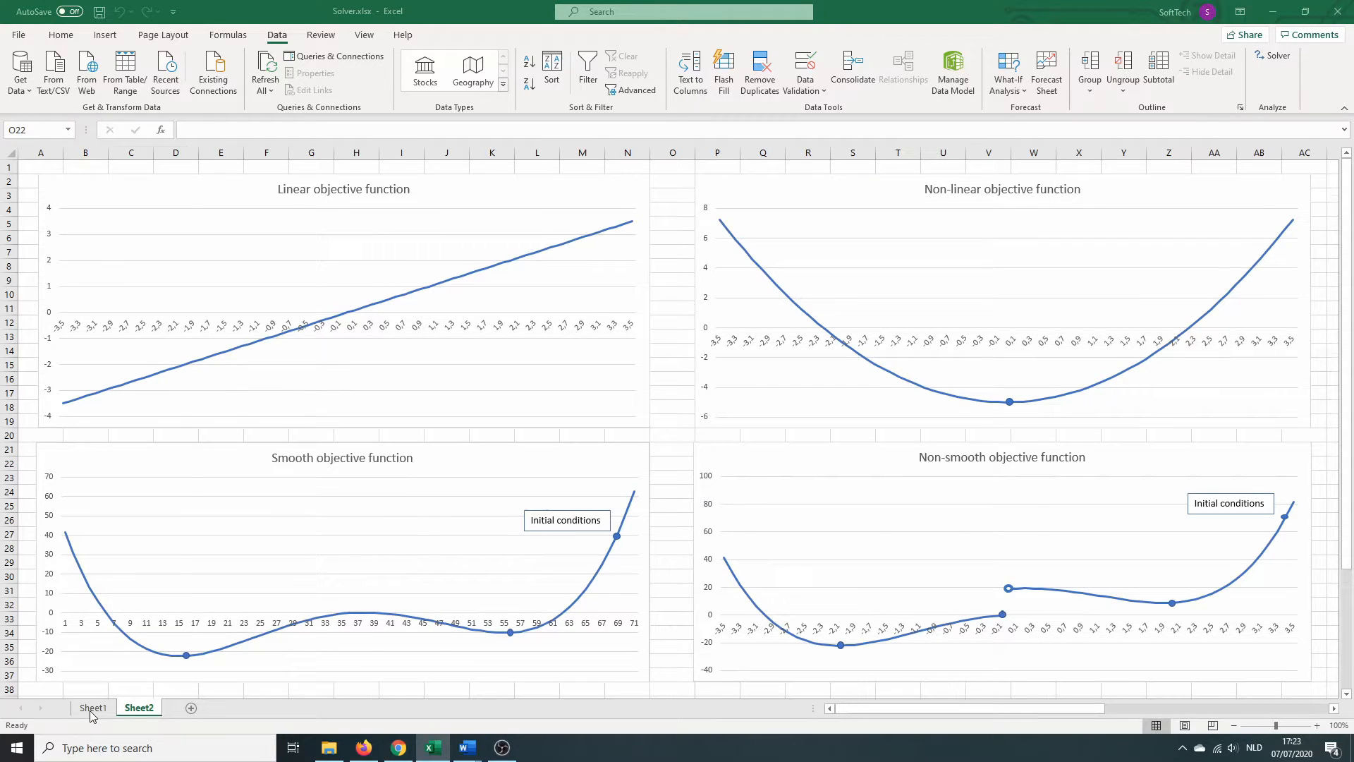
pyautogui.click(91, 708)
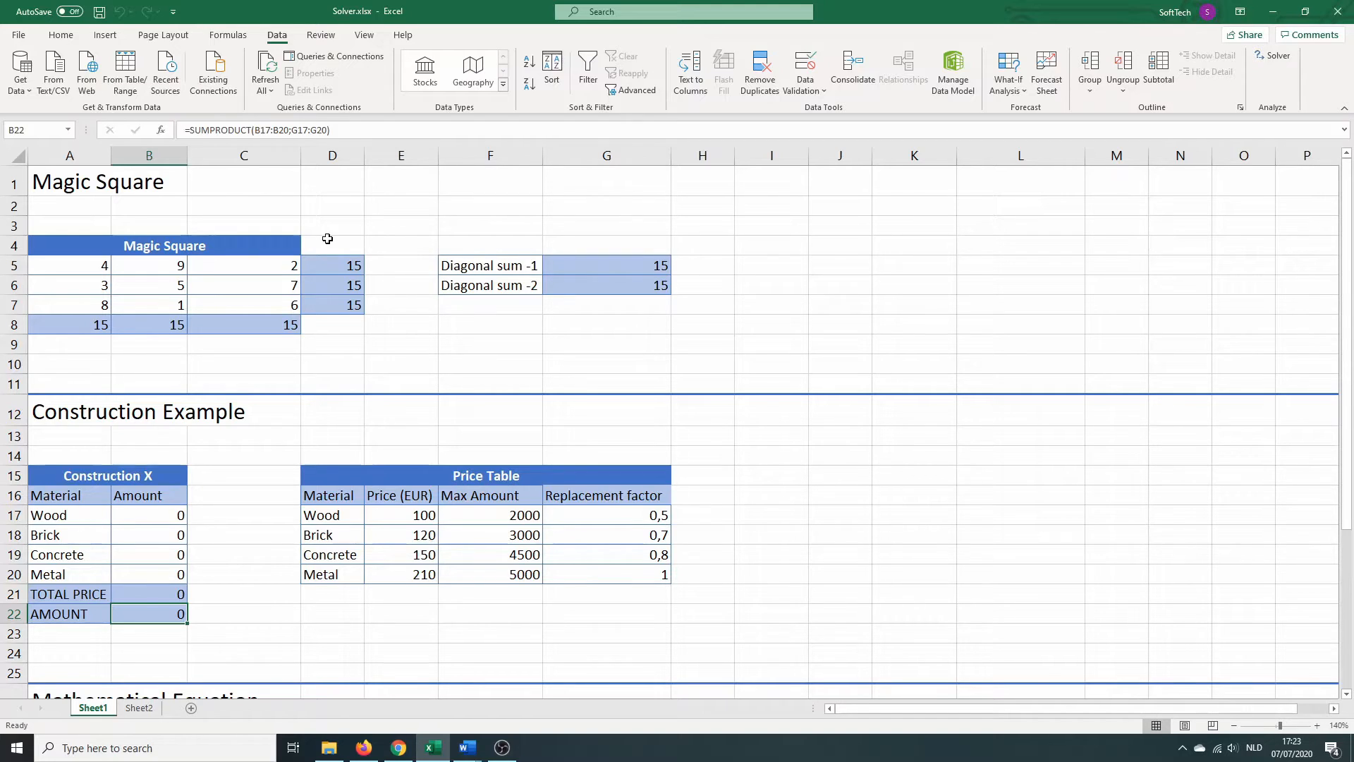
# Step: Examine the Construction Example's price table and the formulas behind its total price and amount
pyautogui.scroll(-2, 327, 239)
pyautogui.scroll(-1, 328, 238)
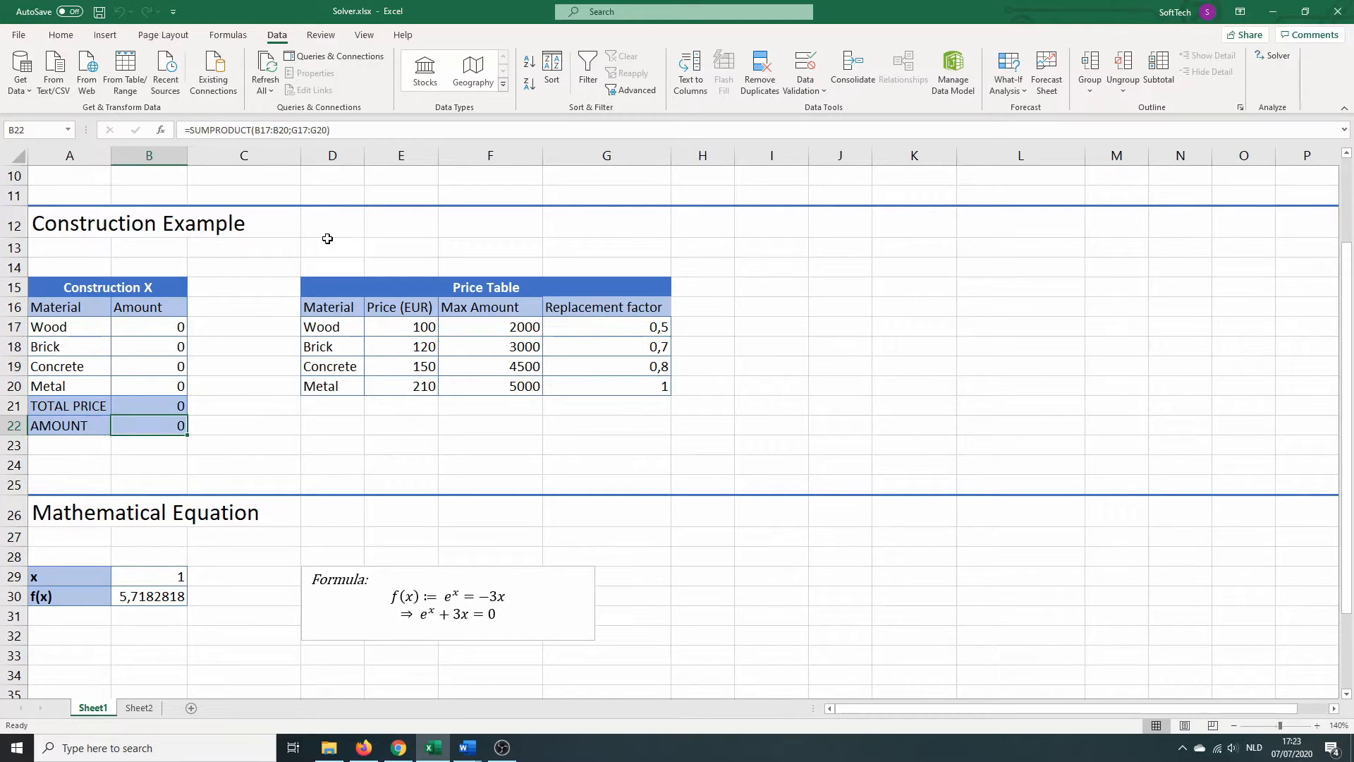
pyautogui.click(349, 326)
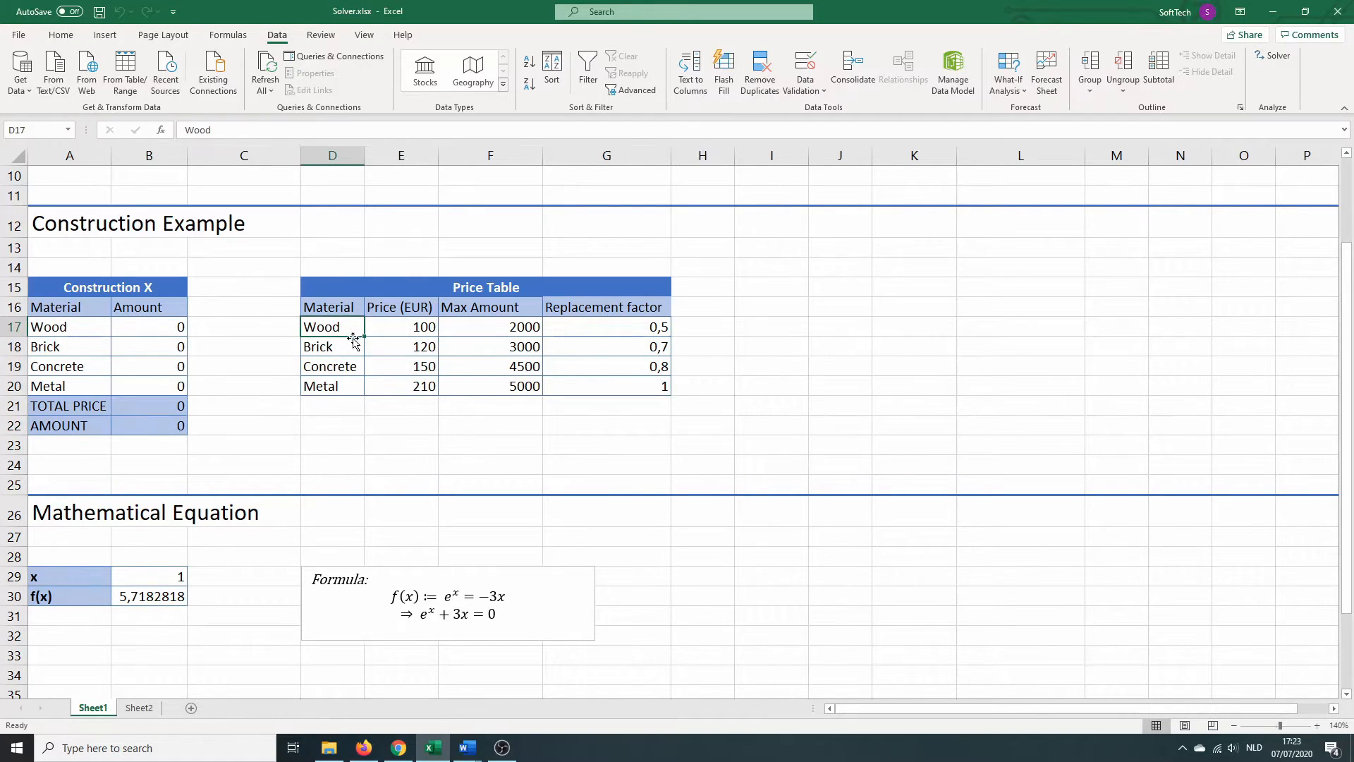
pyautogui.click(400, 336)
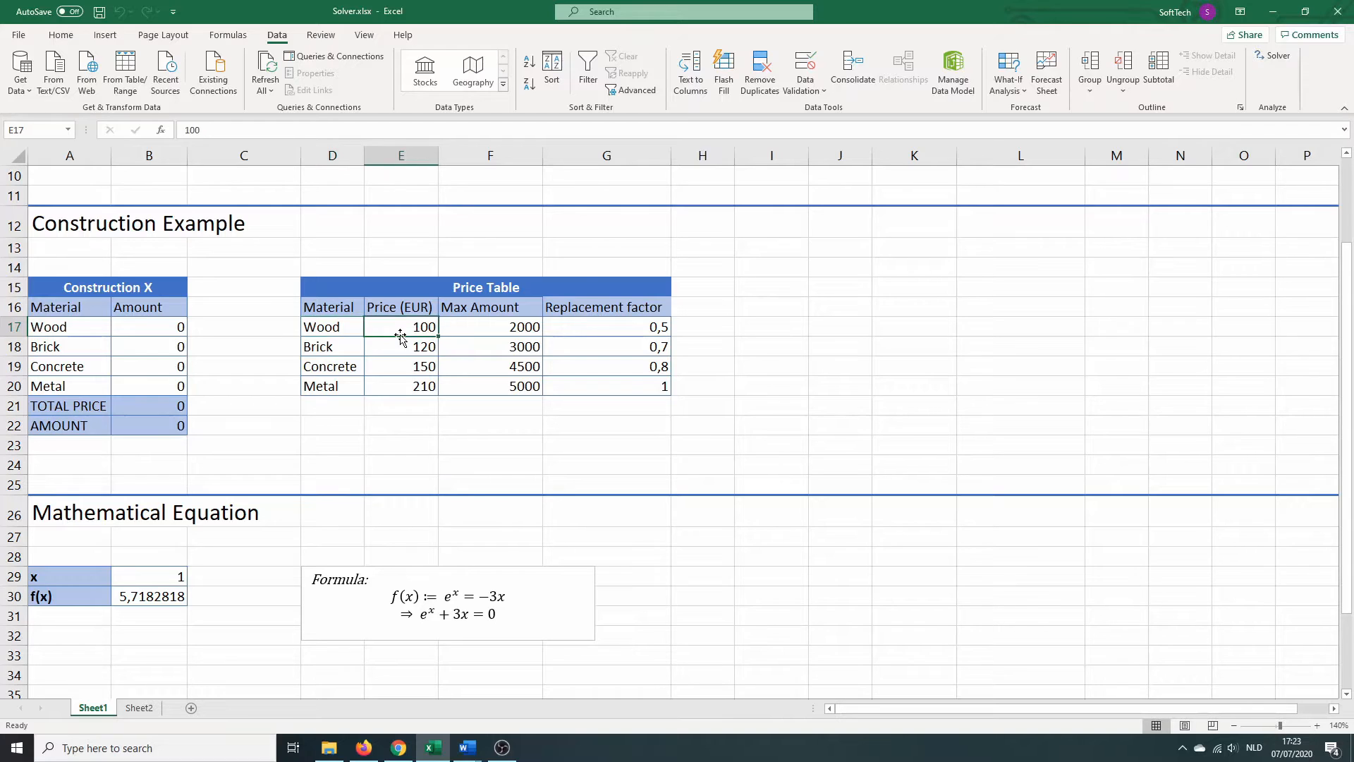
pyautogui.press('Right')
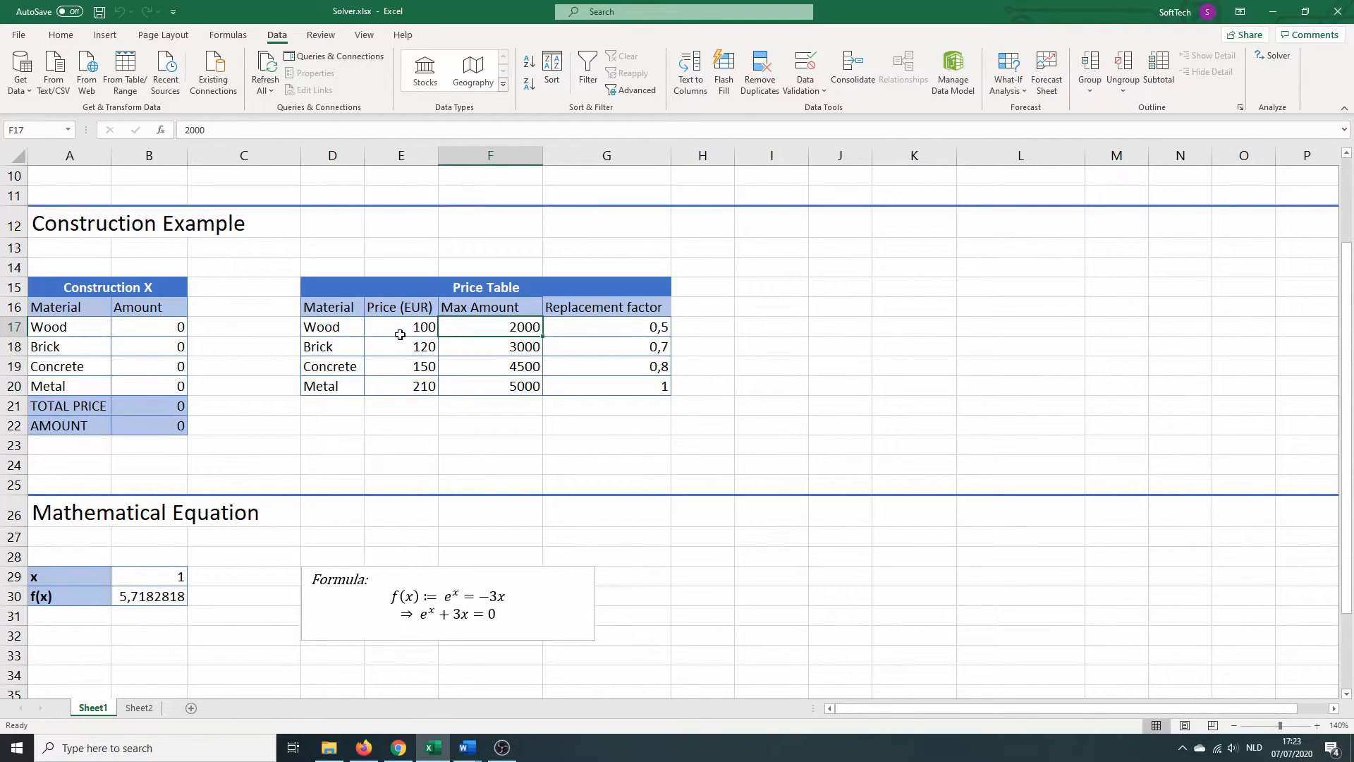
pyautogui.press('Right')
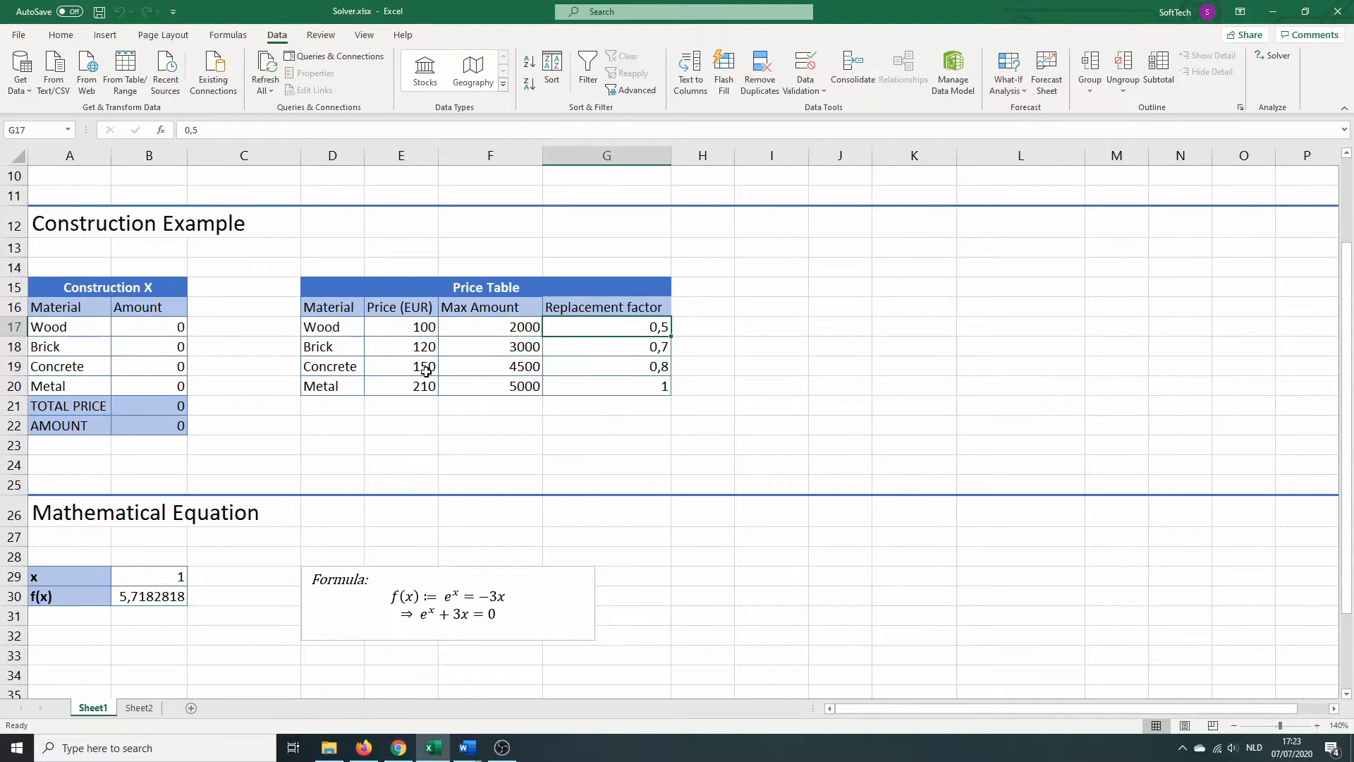
pyautogui.click(476, 393)
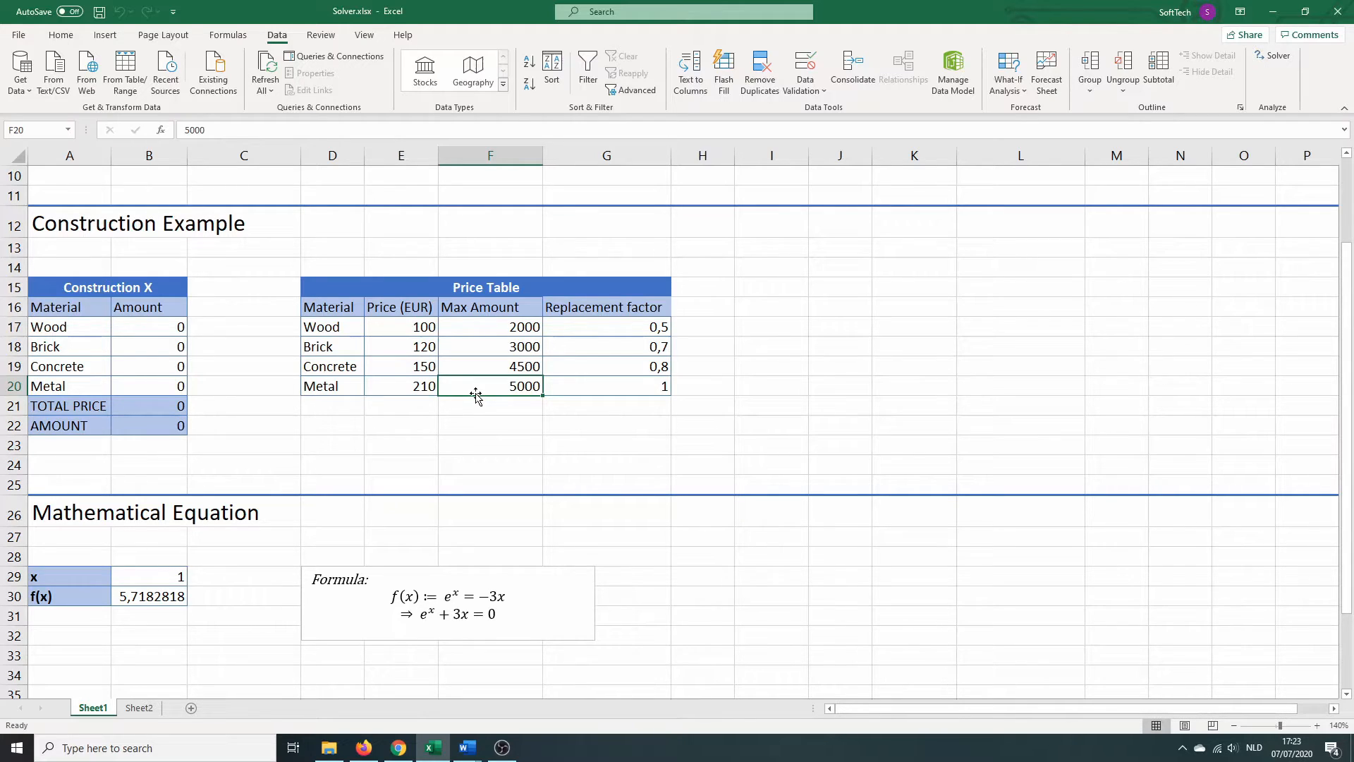
pyautogui.click(163, 406)
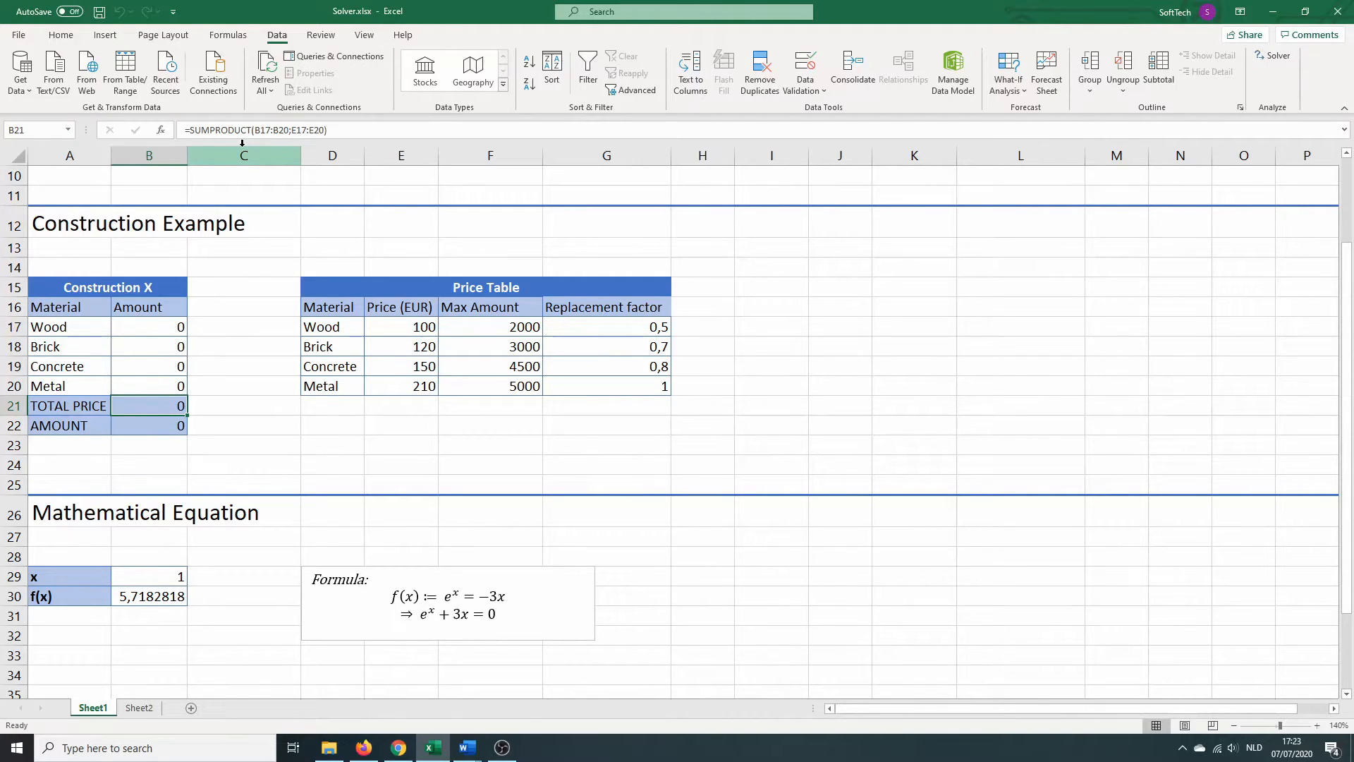
pyautogui.click(139, 429)
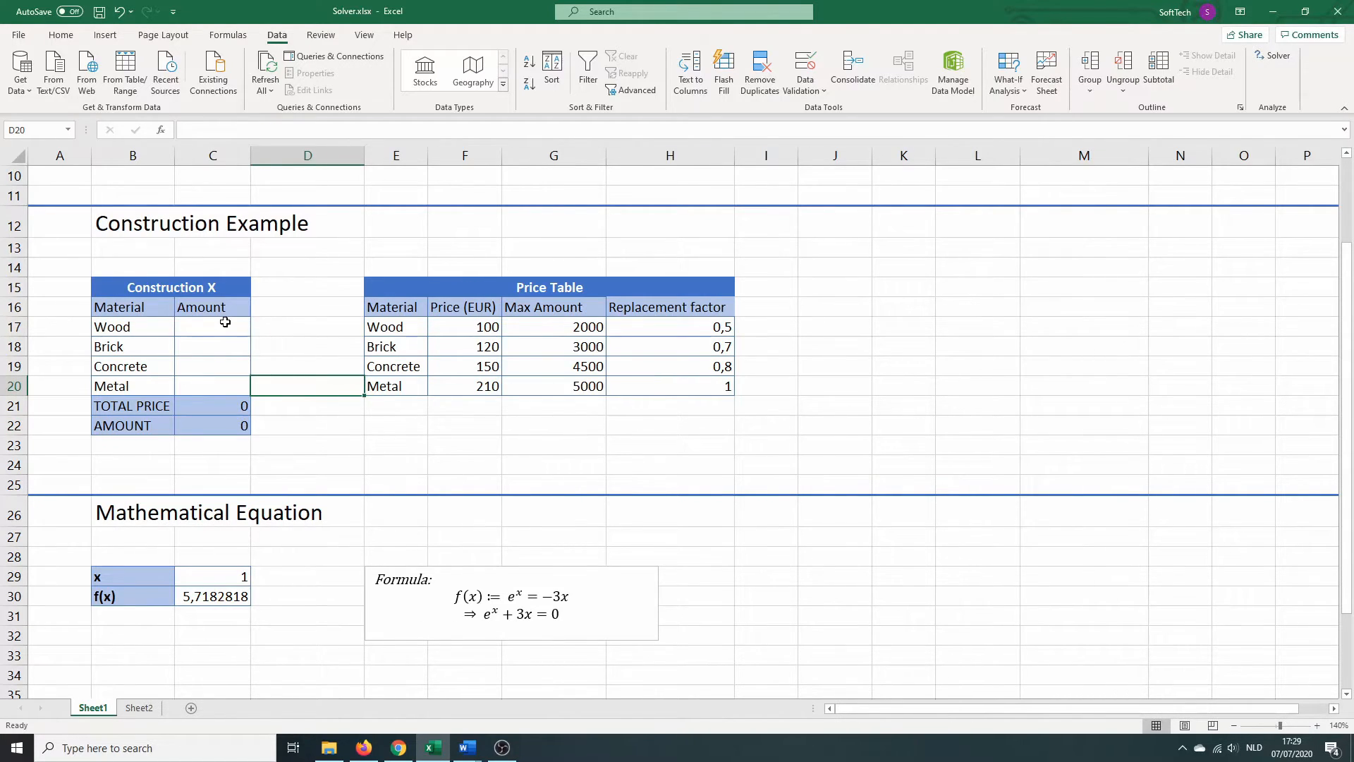
# Step: Enter amounts of 1000 for Wood, Brick and Concrete and 3000 for Metal, and inspect the amount and total price formulas
pyautogui.click(223, 326)
pyautogui.write('1000')
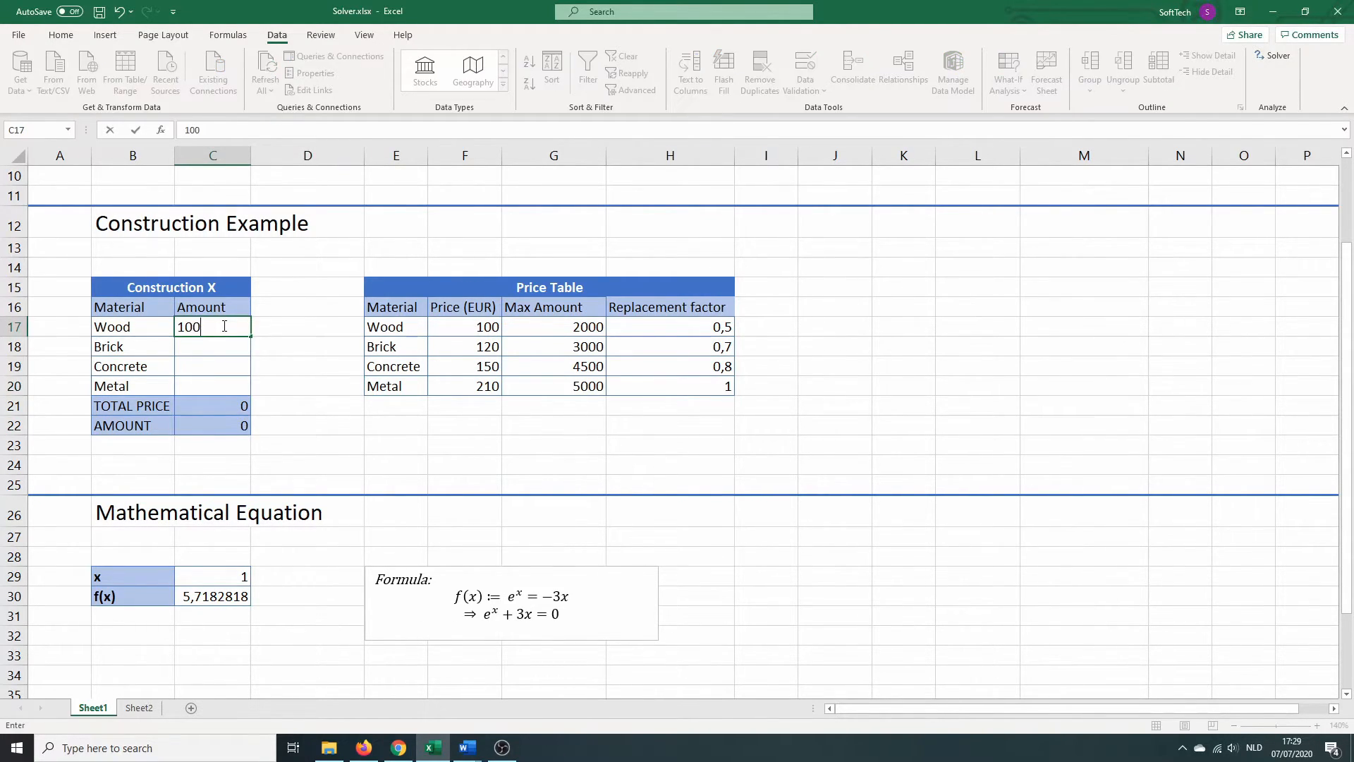
pyautogui.press('Return')
pyautogui.write('1000')
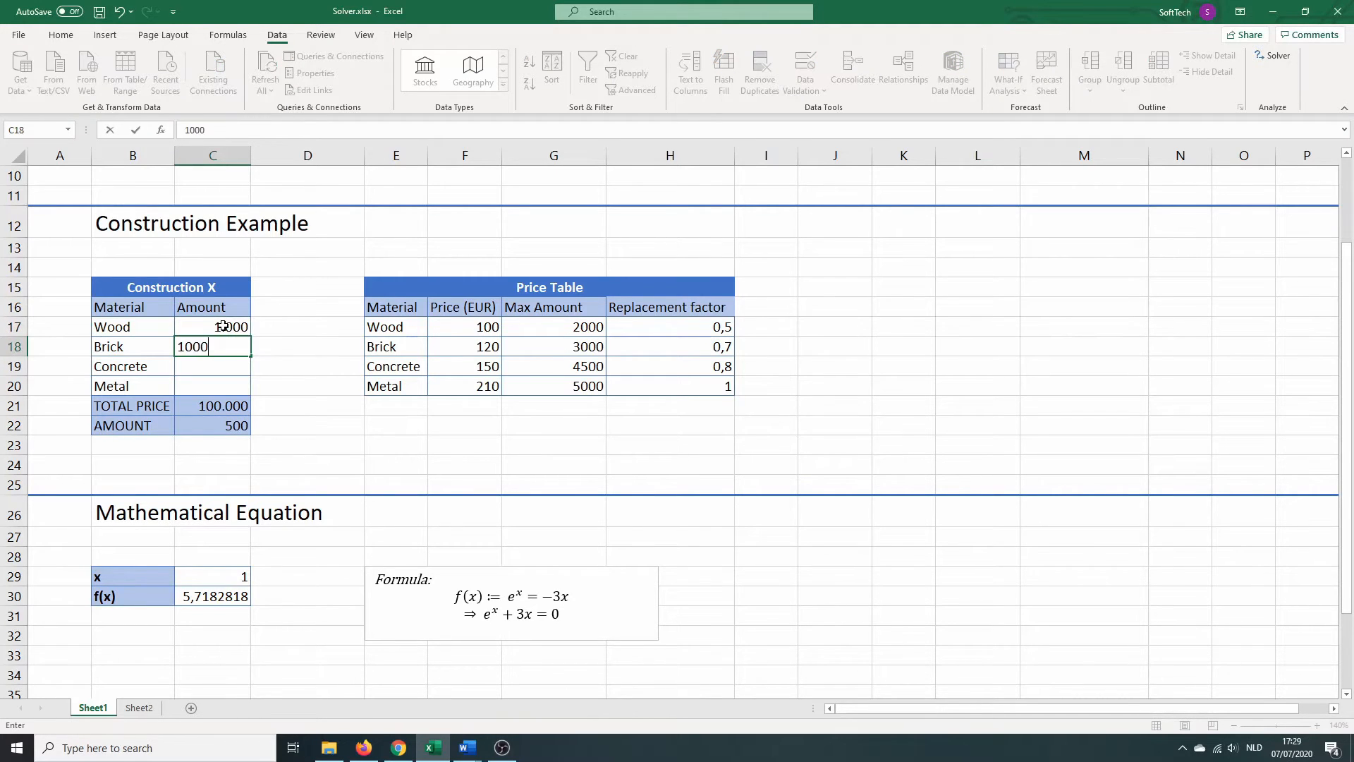
pyautogui.press('Return')
pyautogui.write('1000')
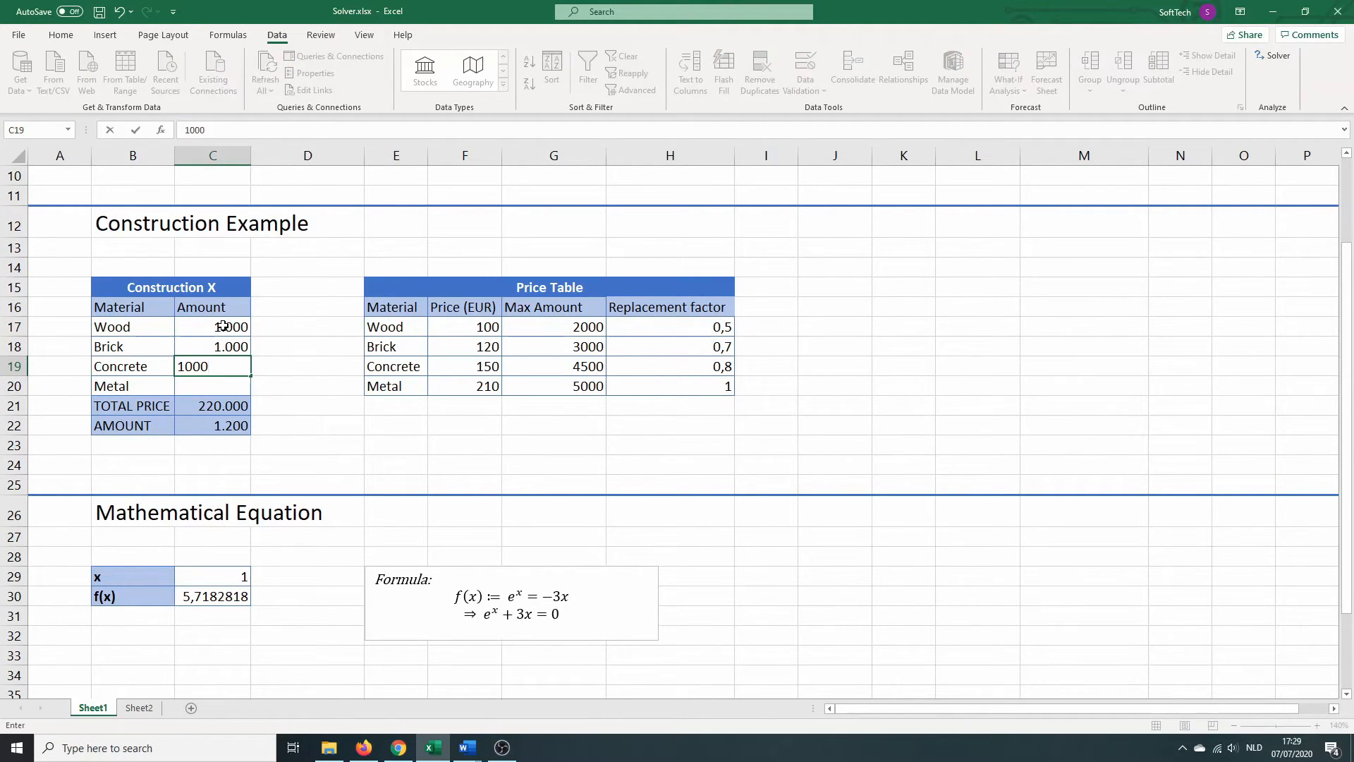
pyautogui.press('Return')
pyautogui.write('3000')
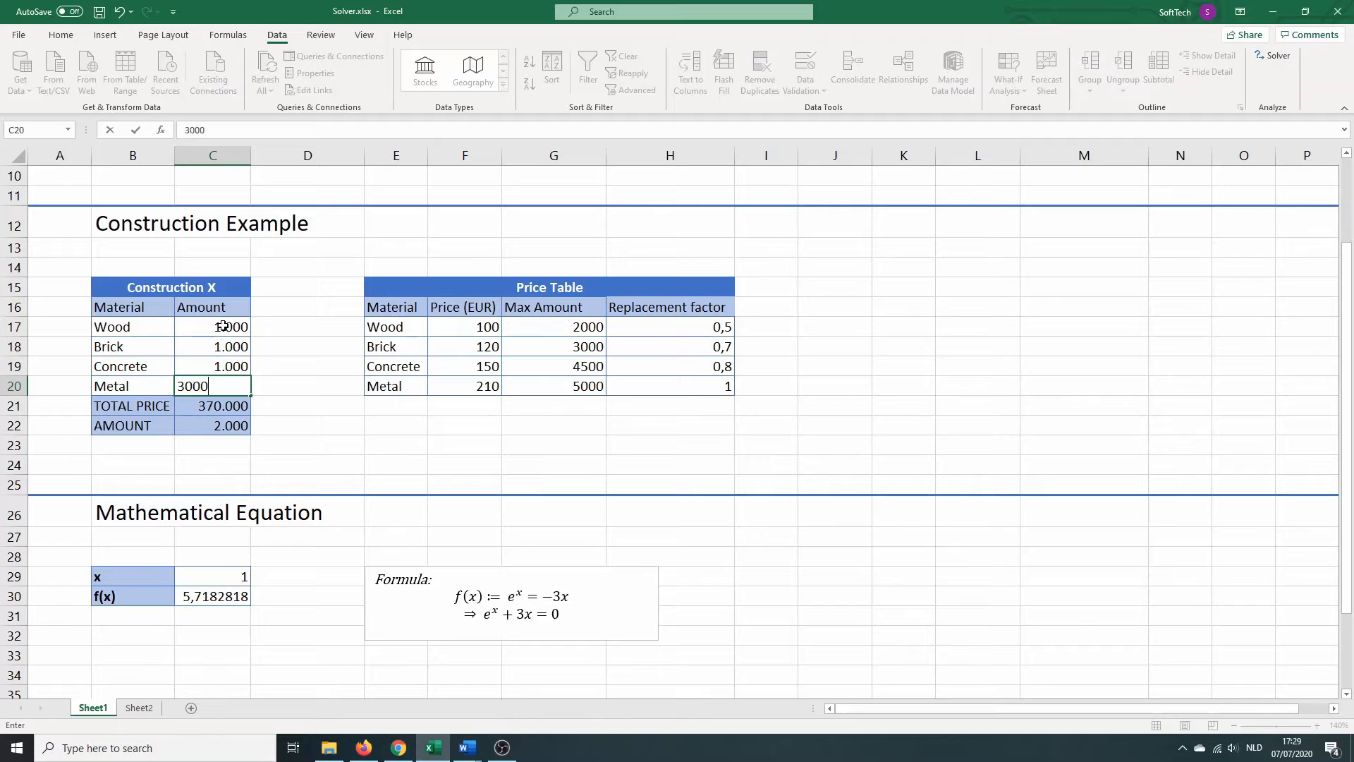
pyautogui.press('Return')
pyautogui.click(191, 431)
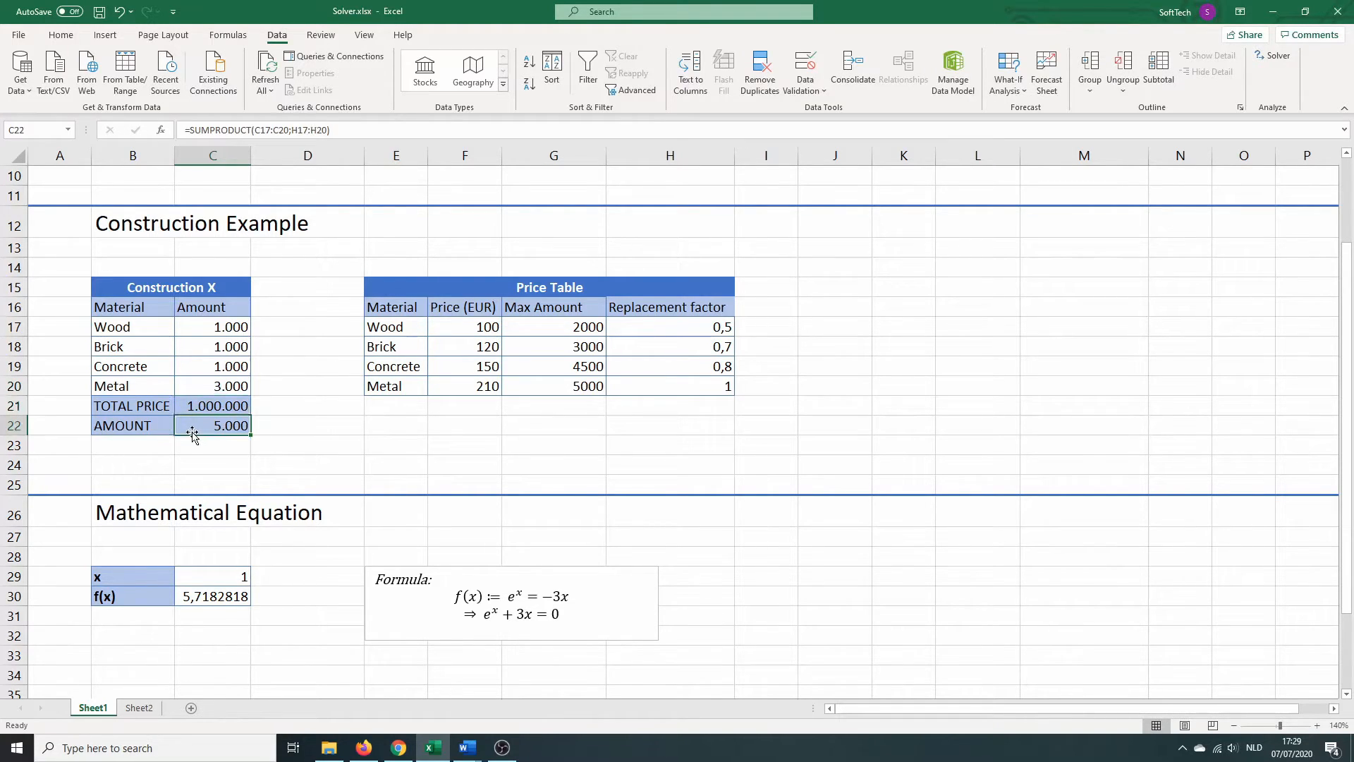
pyautogui.click(191, 409)
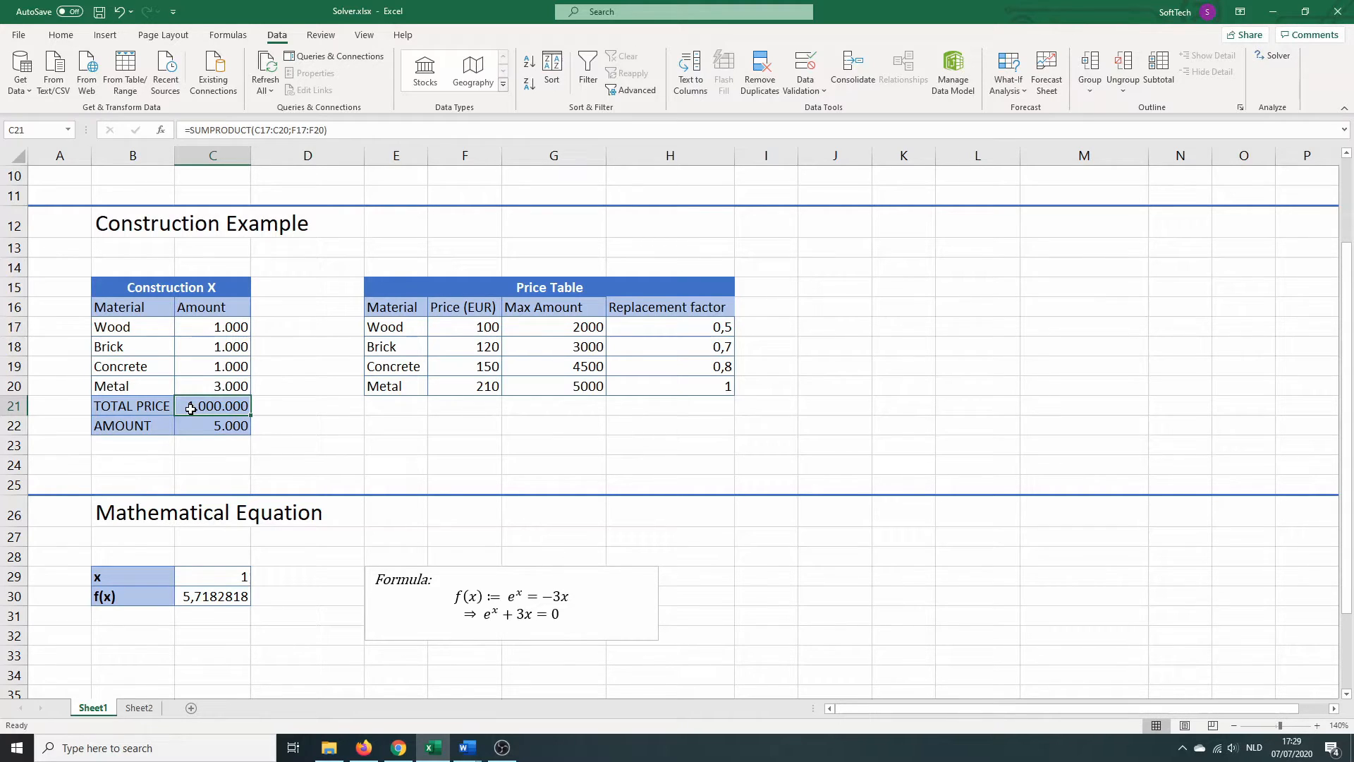
# Step: Start Solver and set the objective to minimize the total price in cell C21
pyautogui.click(1281, 60)
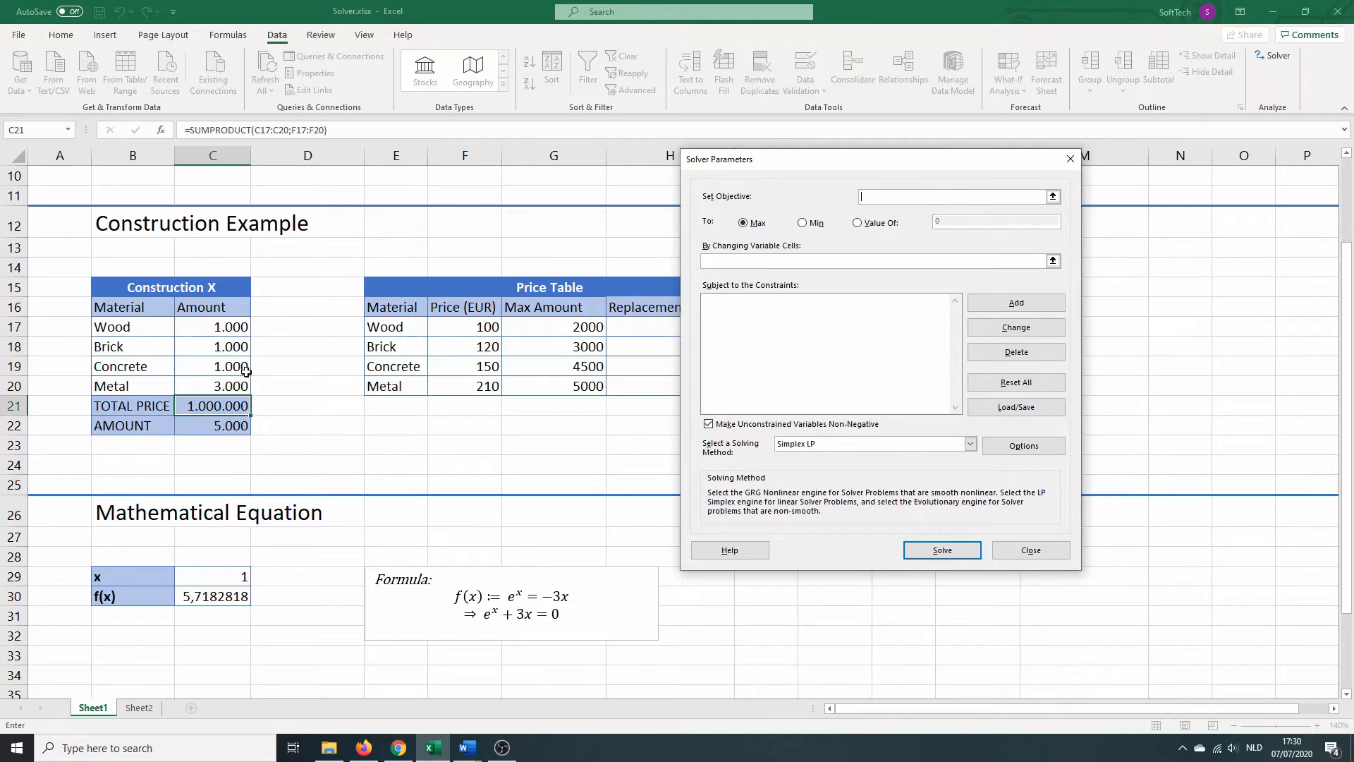
pyautogui.click(218, 406)
pyautogui.click(804, 224)
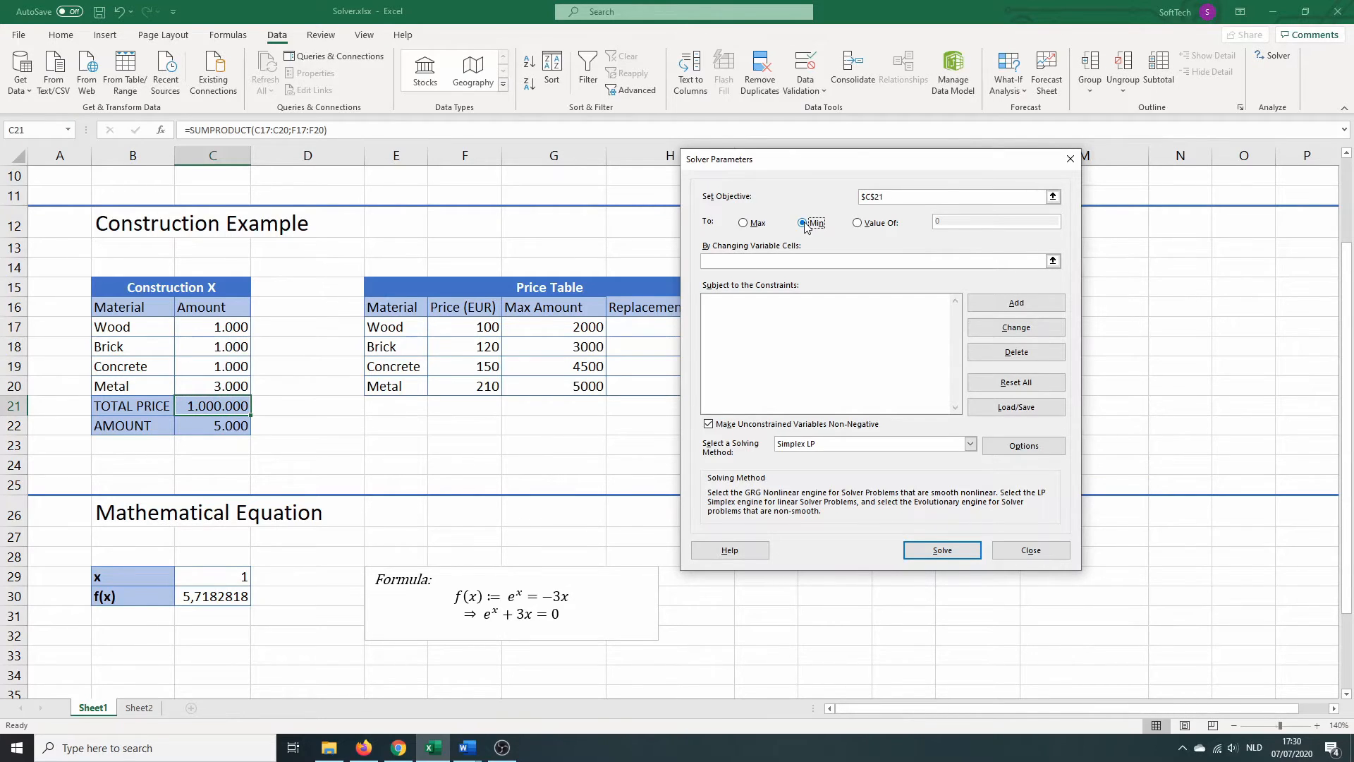
# Step: Set the material amounts in cells C17:C20 as the variable cells that Solver changes
pyautogui.click(783, 261)
pyautogui.click(237, 328)
pyautogui.keyDown('shift'); pyautogui.click(223, 389); pyautogui.keyUp('shift')
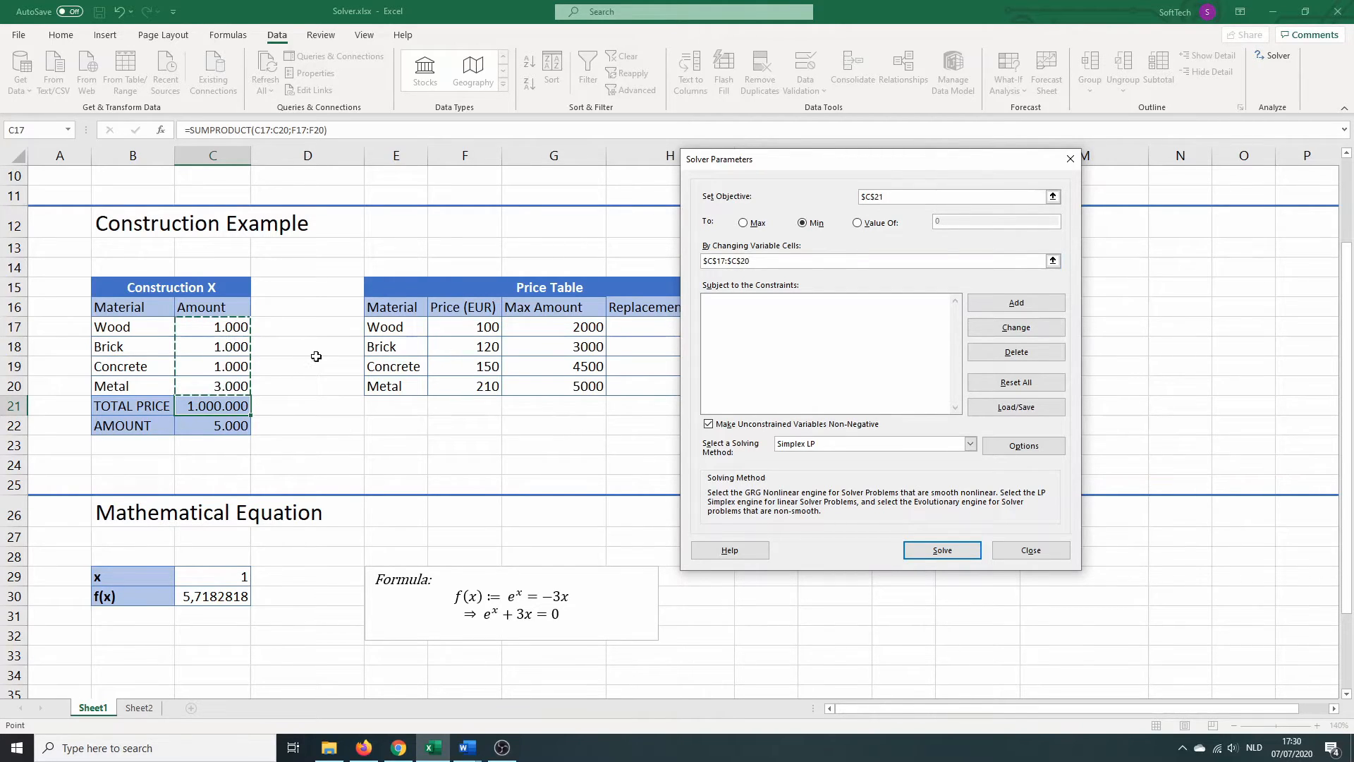
pyautogui.click(817, 311)
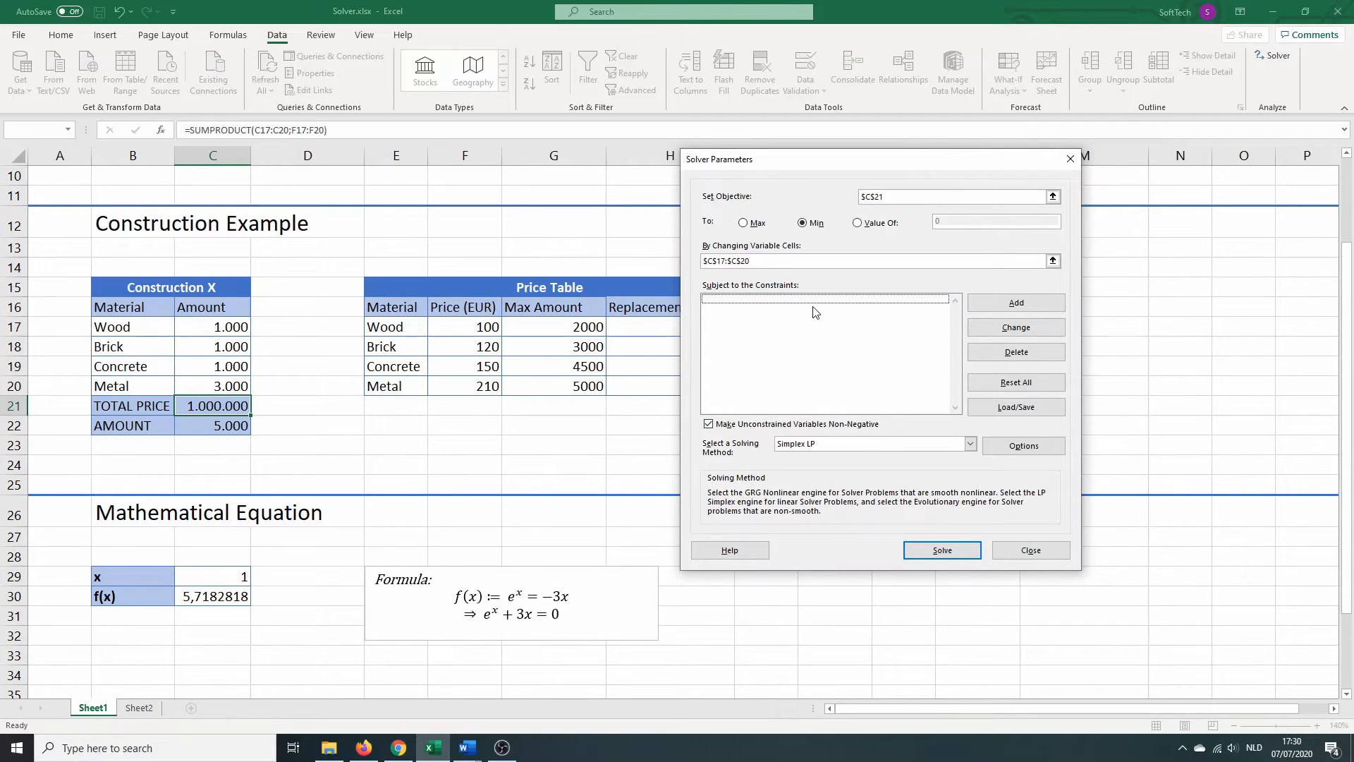
# Step: Add constraints limiting each material amount in C17 through C20 to at most its maximum amount in G17 through G20
pyautogui.click(994, 304)
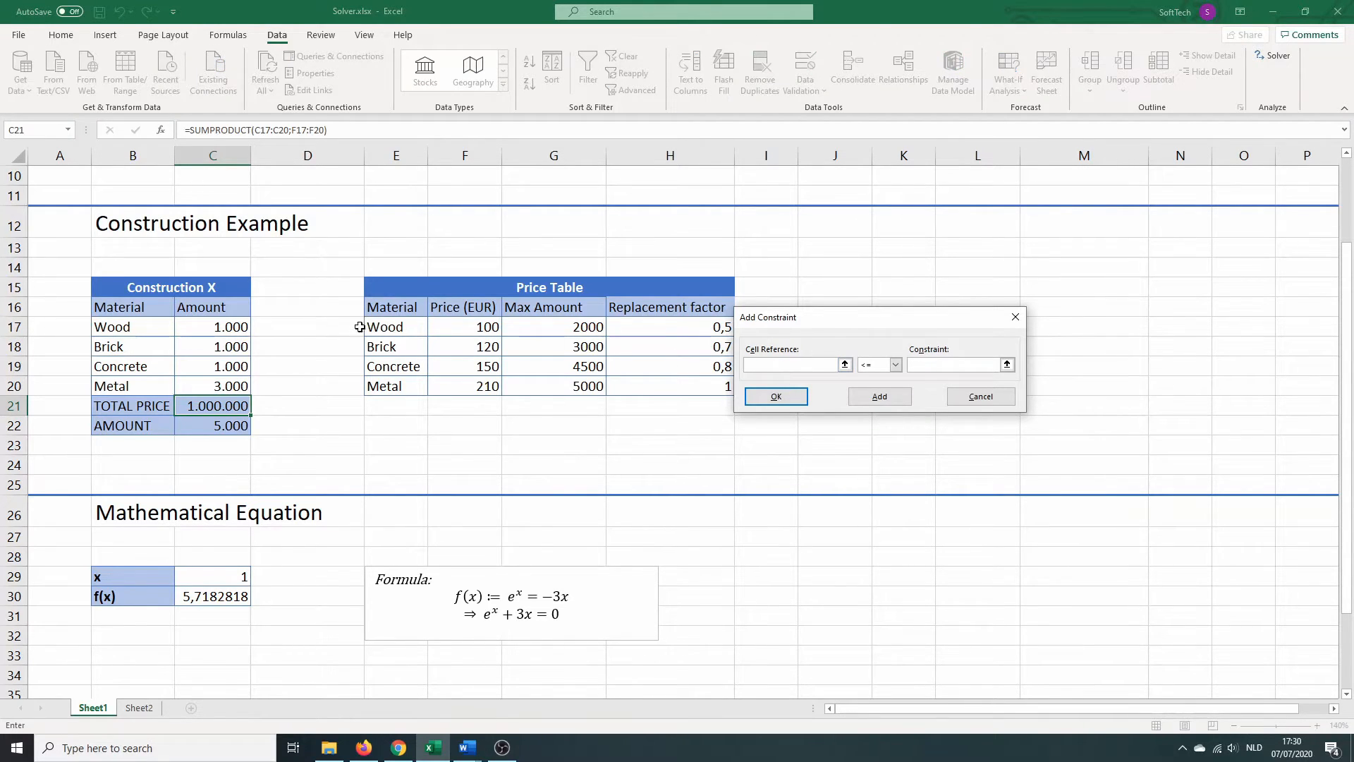
pyautogui.click(240, 327)
pyautogui.click(993, 365)
pyautogui.click(565, 328)
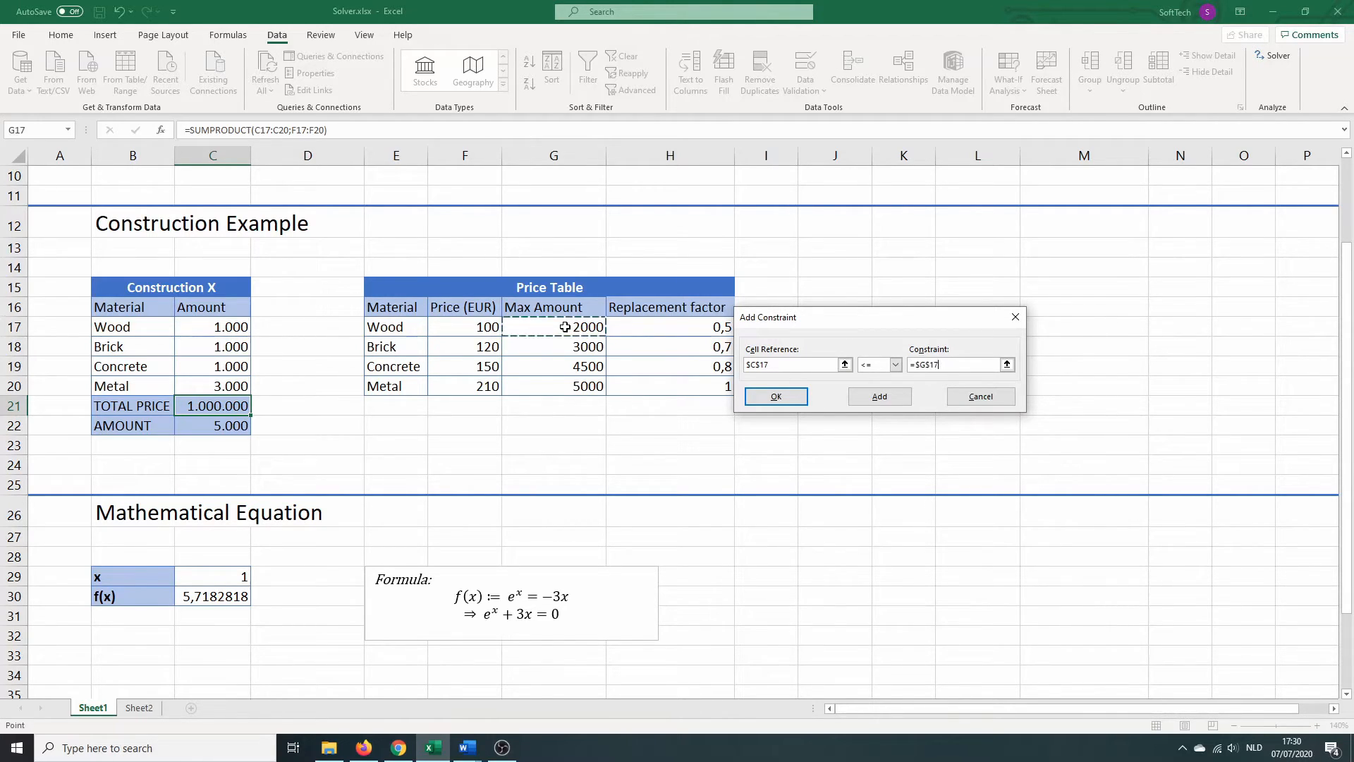
pyautogui.hotkey('alt', 'a')
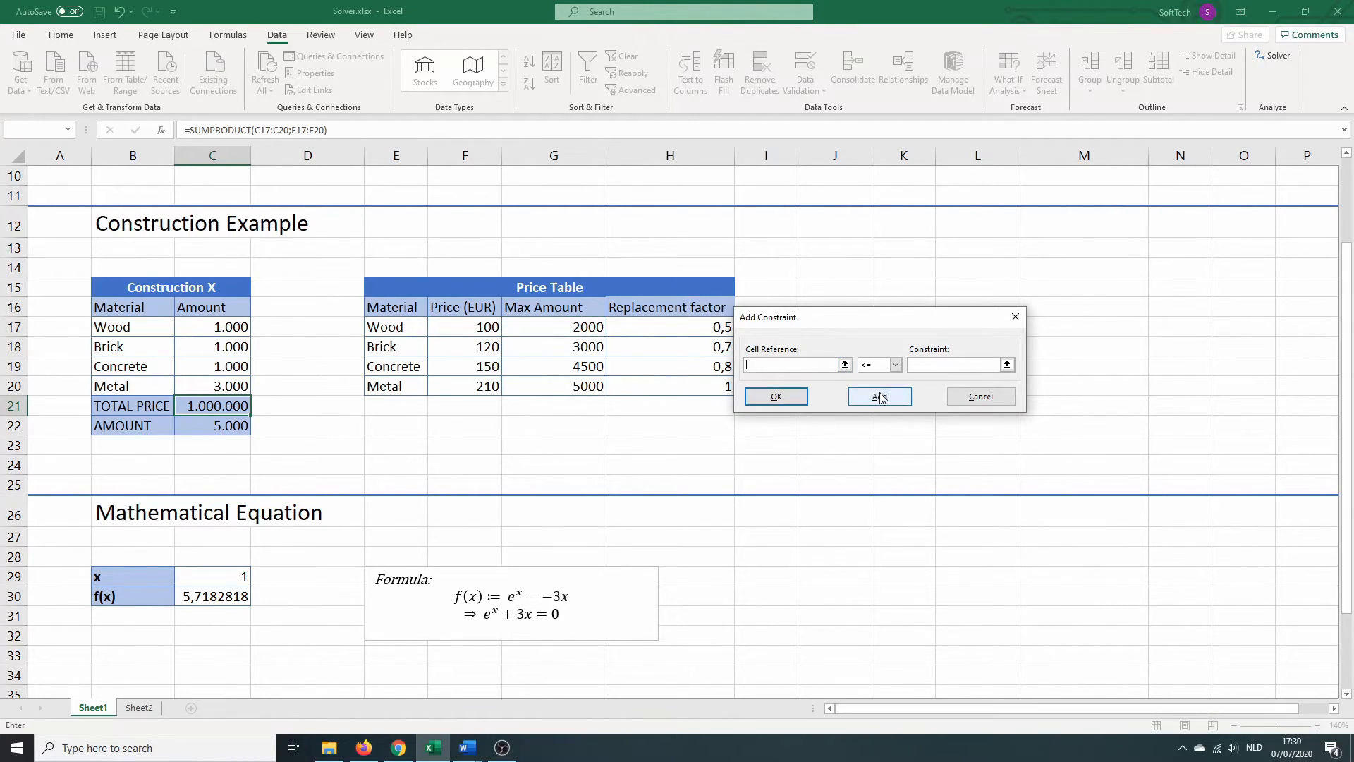
pyautogui.click(228, 348)
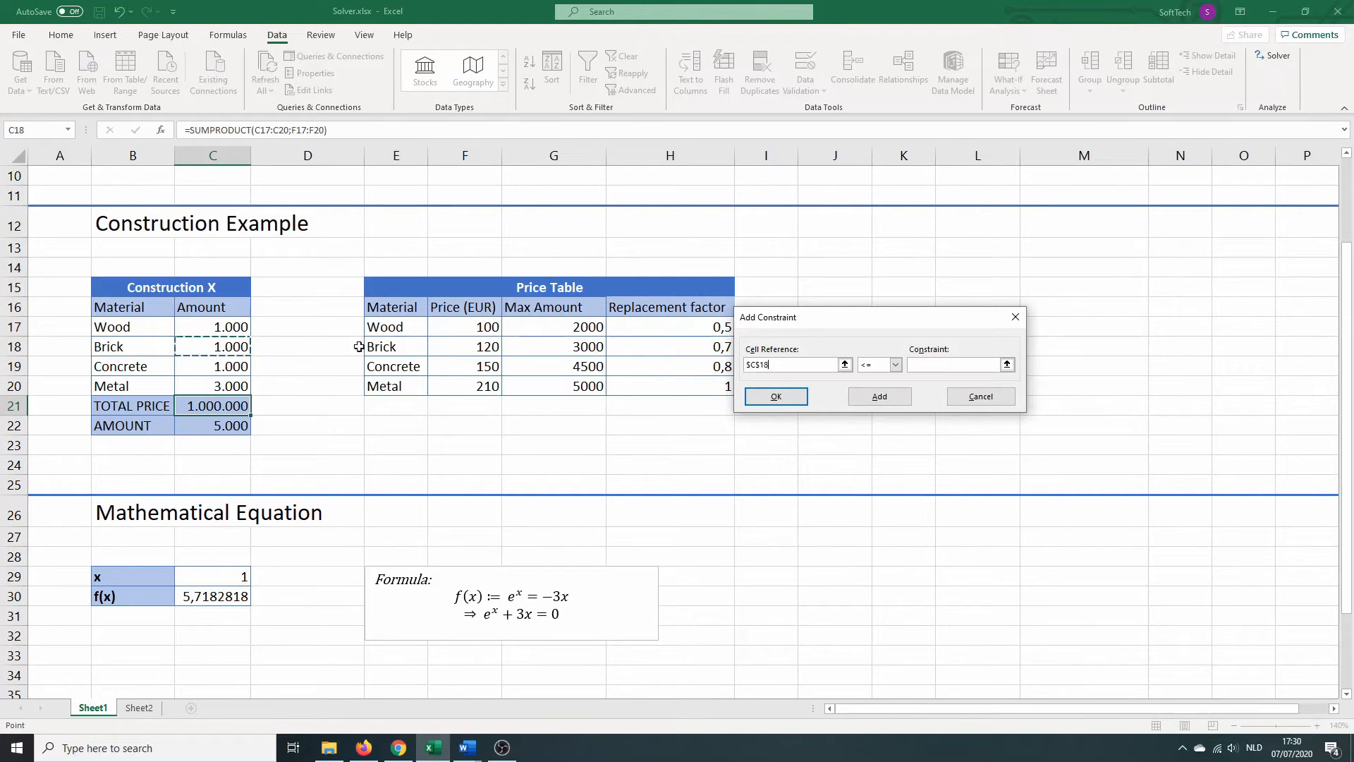
pyautogui.click(944, 366)
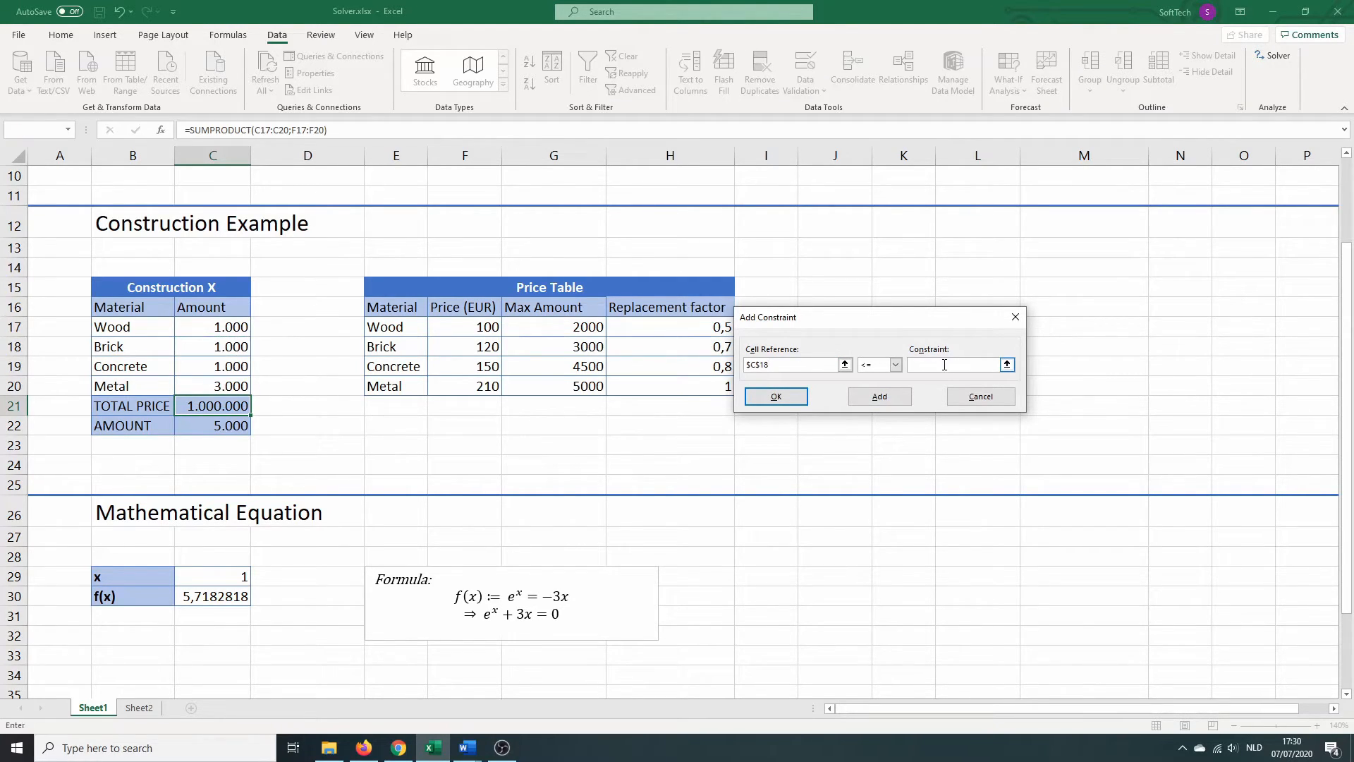
pyautogui.click(588, 348)
pyautogui.click(865, 397)
# Step: Add a constraint that the total amount in cell C22 equals 5000, and finish adding constraints
pyautogui.click(206, 428)
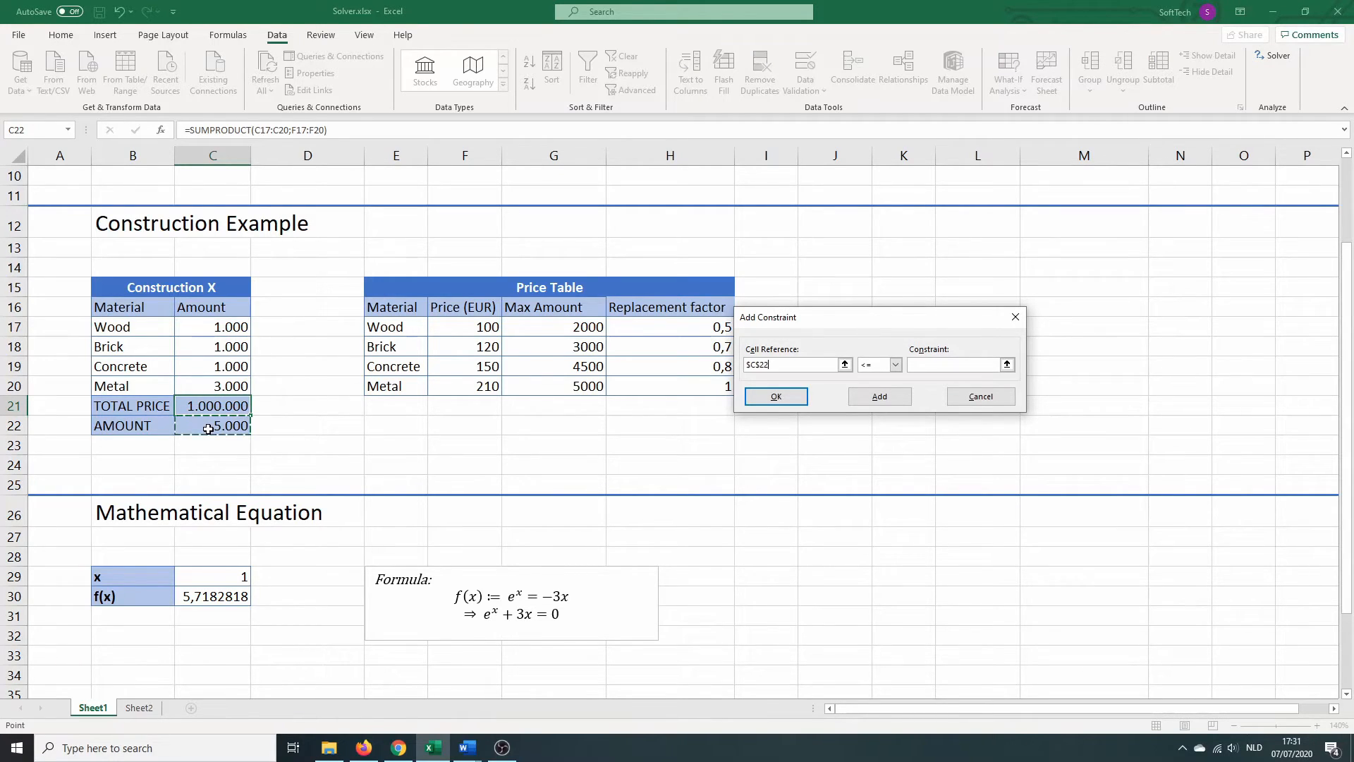
pyautogui.click(895, 364)
pyautogui.click(883, 387)
pyautogui.click(803, 400)
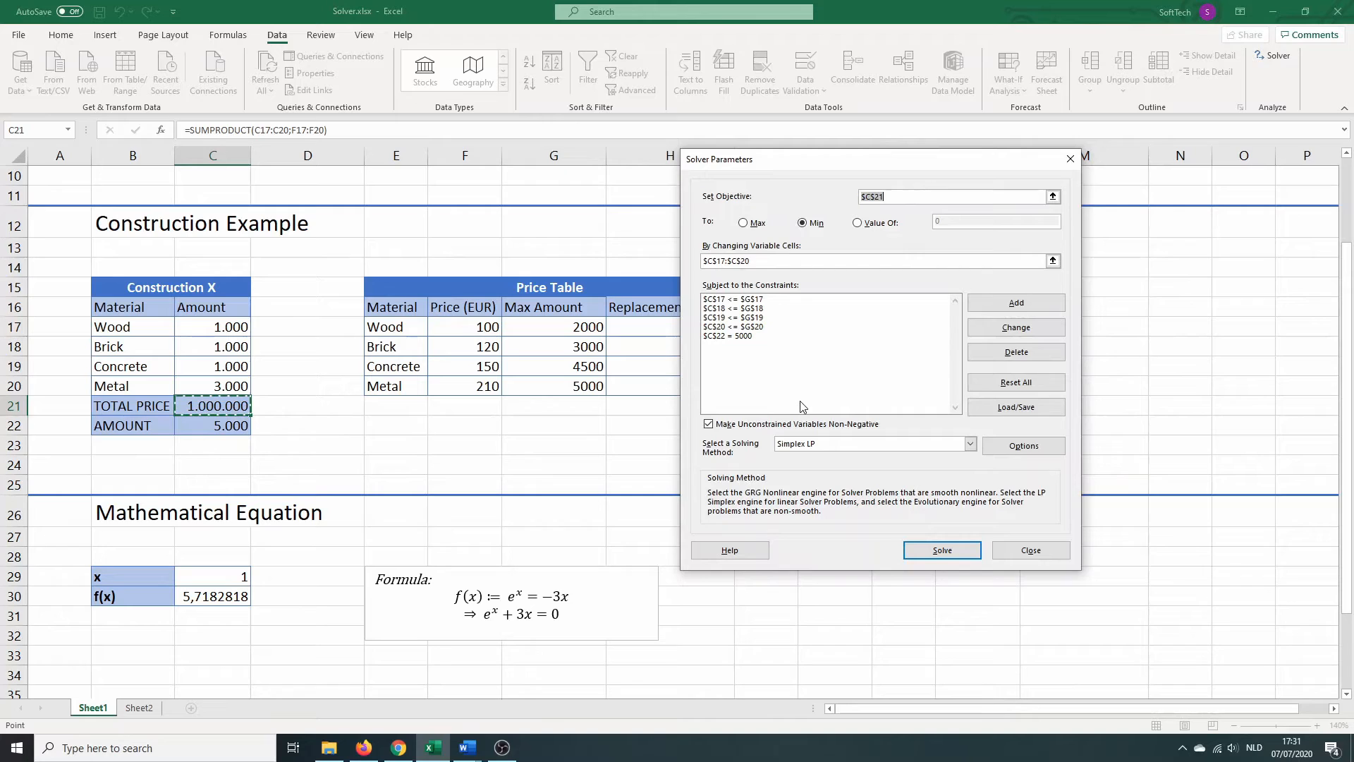
# Step: Solve the construction model with the Simplex LP method and keep the Solver solution
pyautogui.click(822, 445)
pyautogui.click(800, 466)
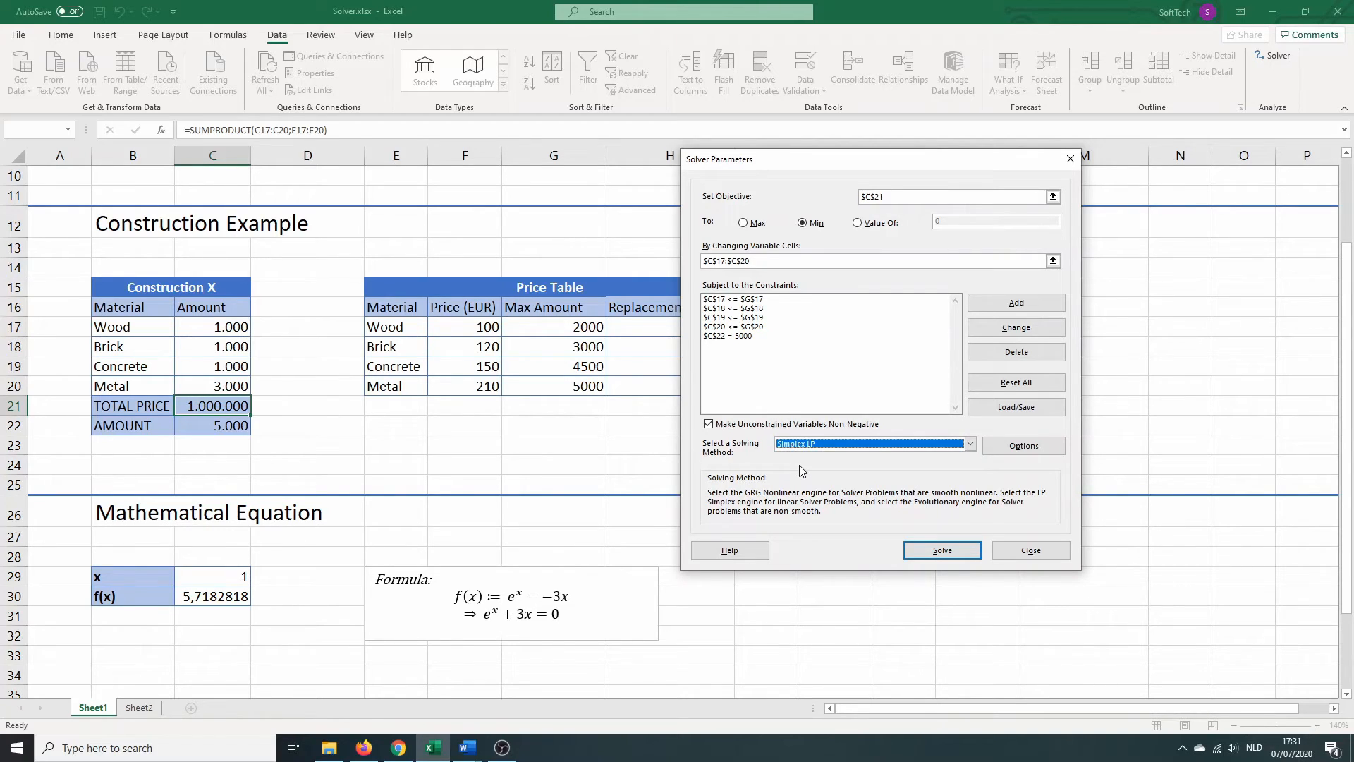
pyautogui.click(934, 552)
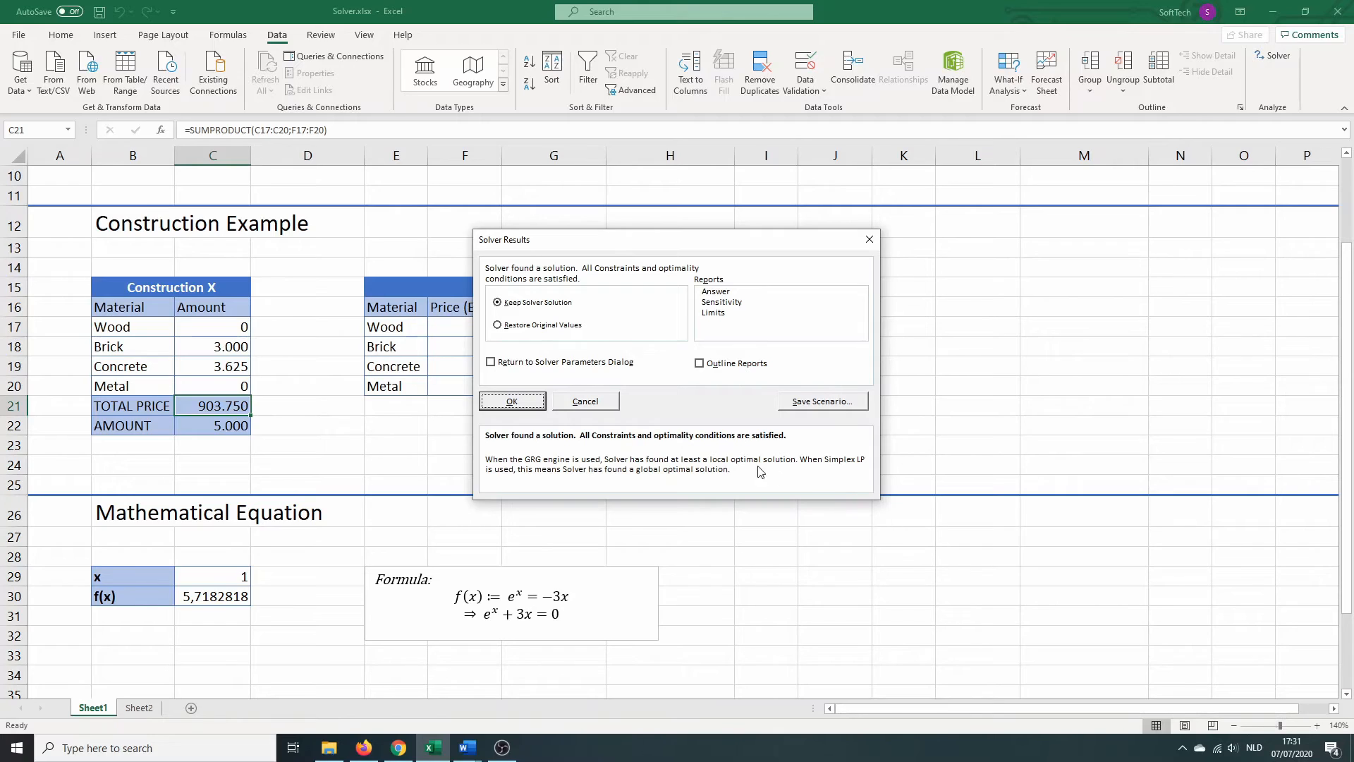
pyautogui.click(514, 402)
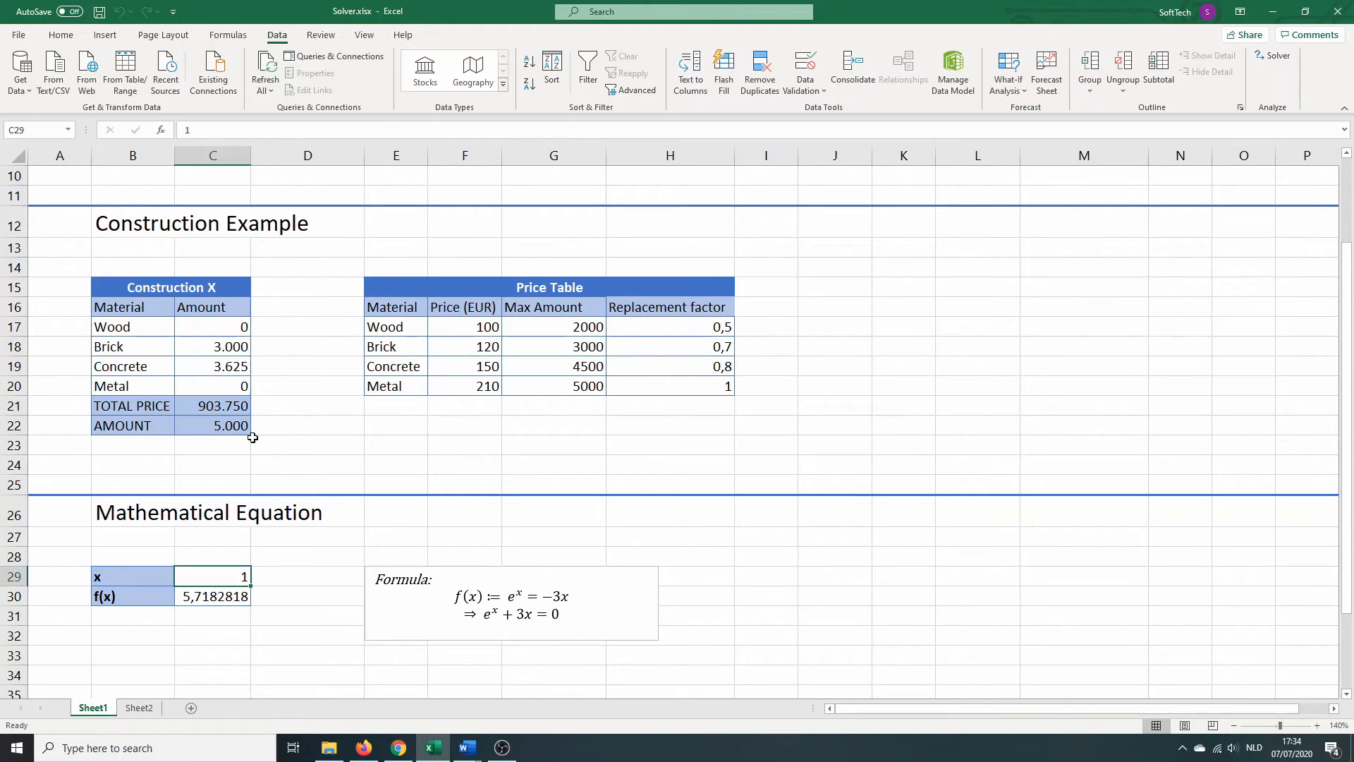
# Step: Inspect the x and f(x) cells of the Mathematical Equation, and start Solver with all its settings reset
pyautogui.click(201, 519)
pyautogui.scroll(-4, 200, 518)
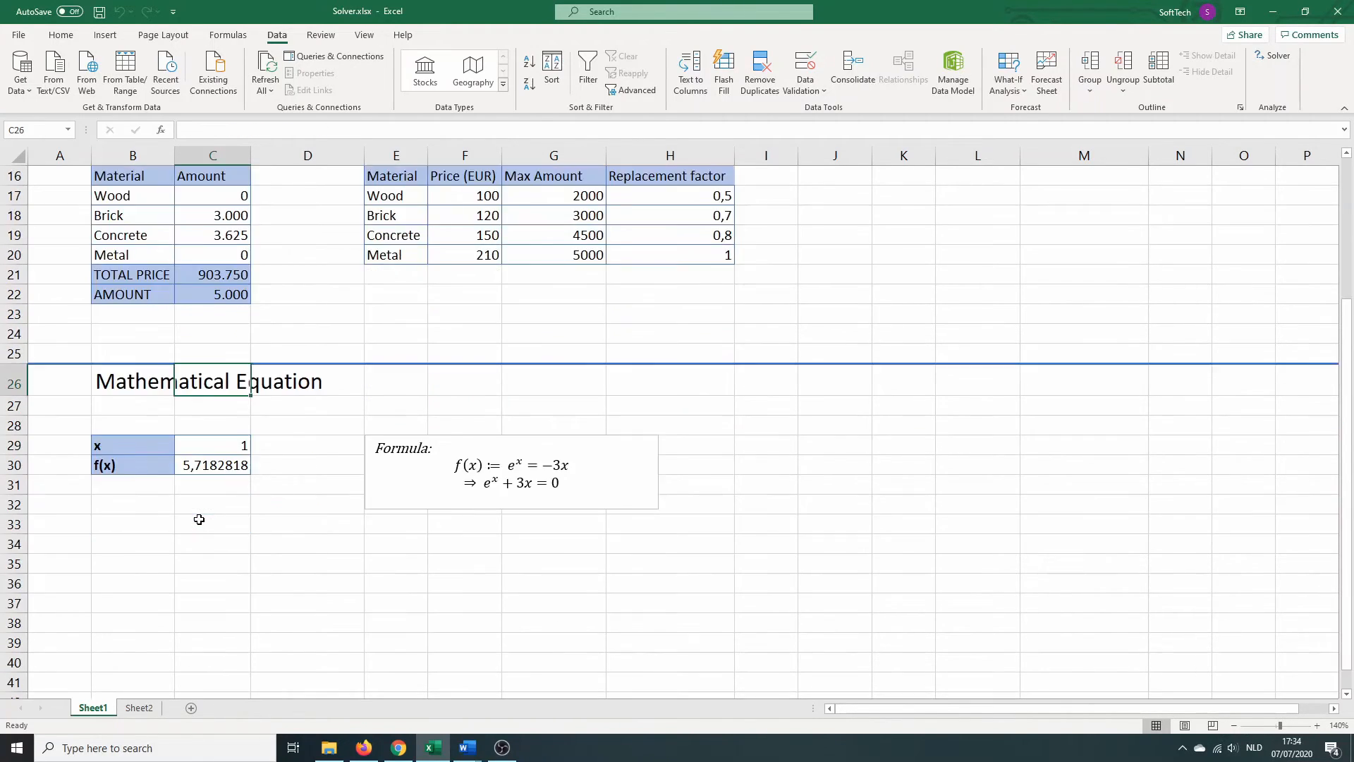
pyautogui.scroll(-1, 199, 519)
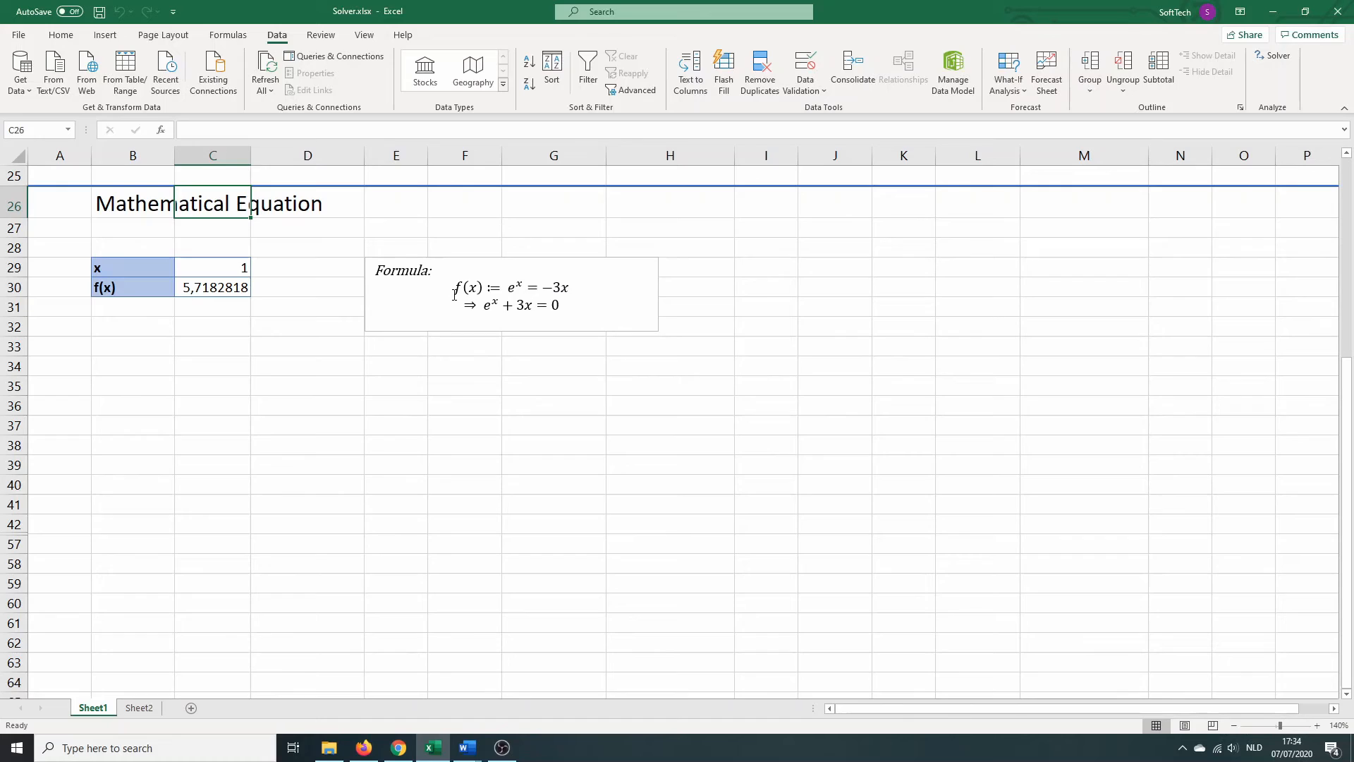
pyautogui.click(237, 266)
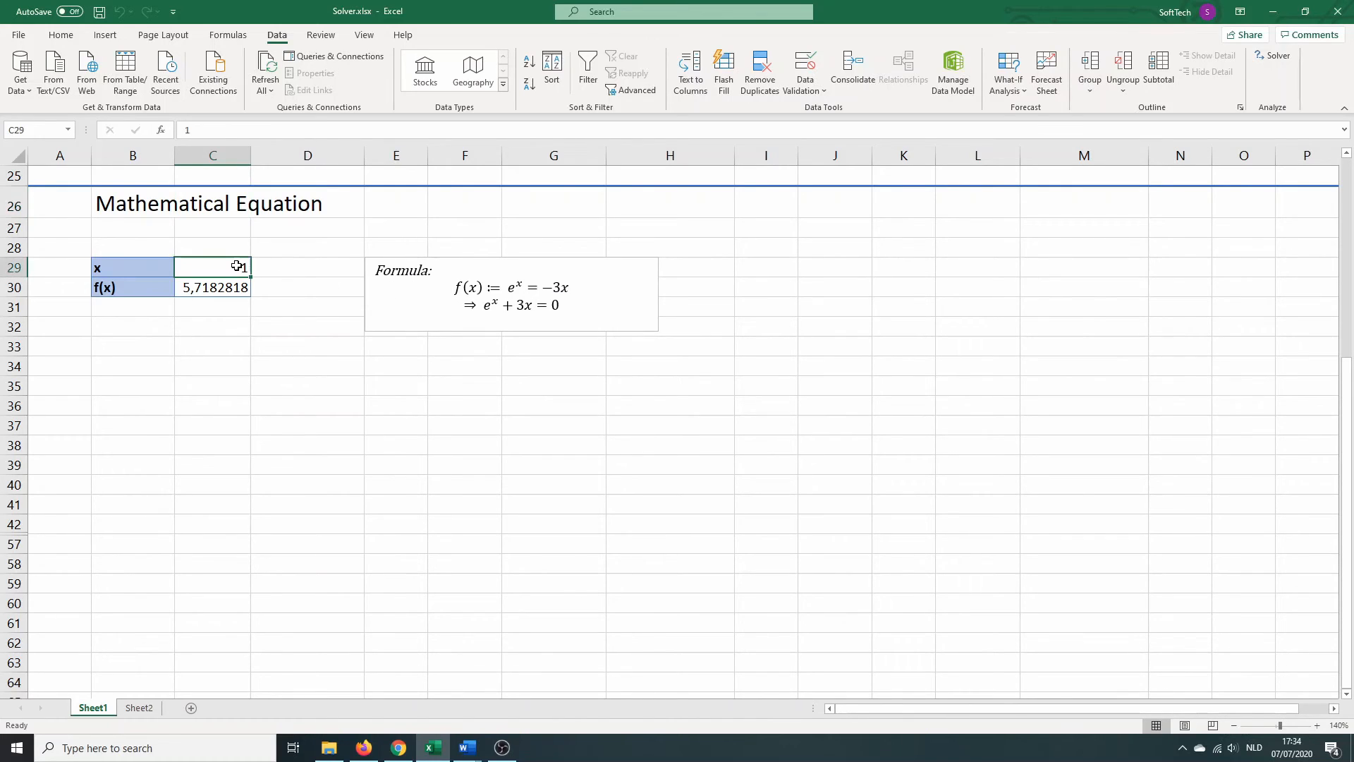
pyautogui.click(221, 290)
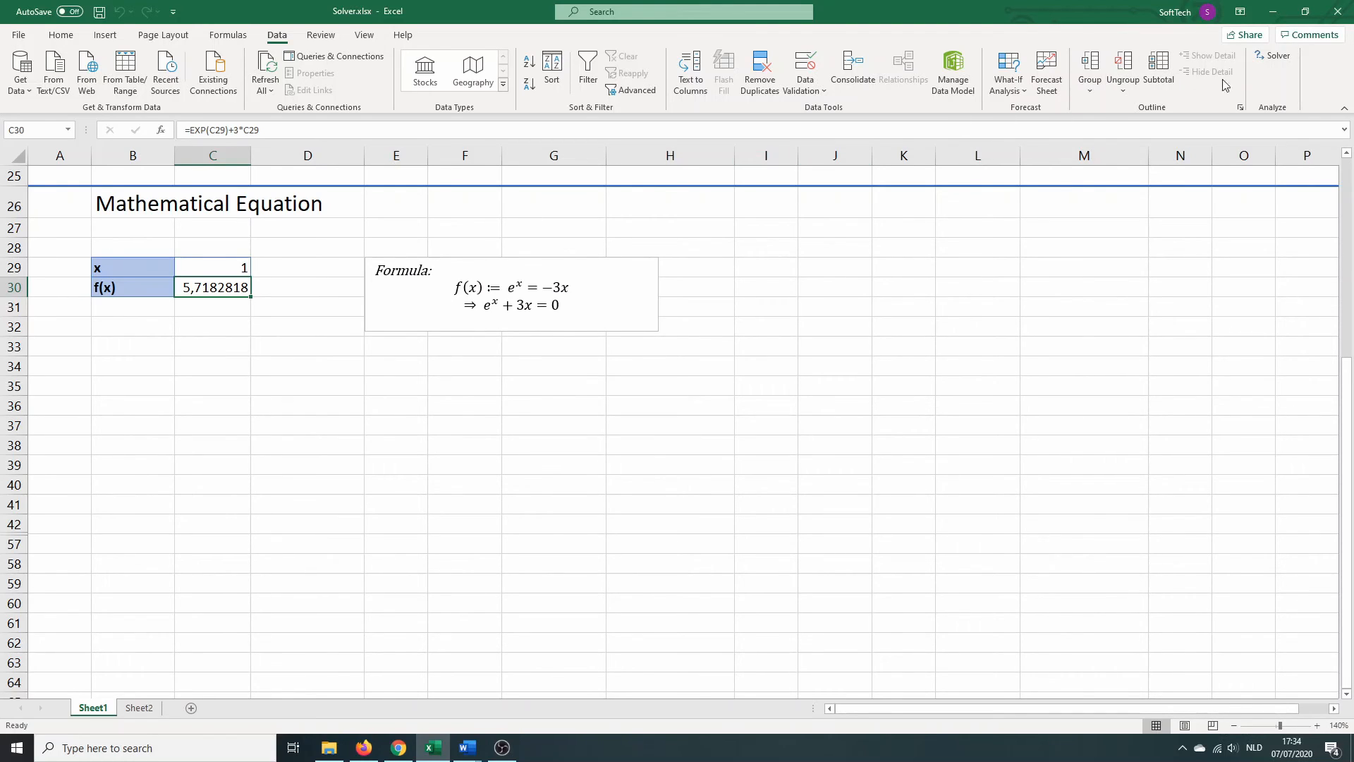
pyautogui.click(1267, 60)
pyautogui.click(1016, 382)
pyautogui.click(702, 422)
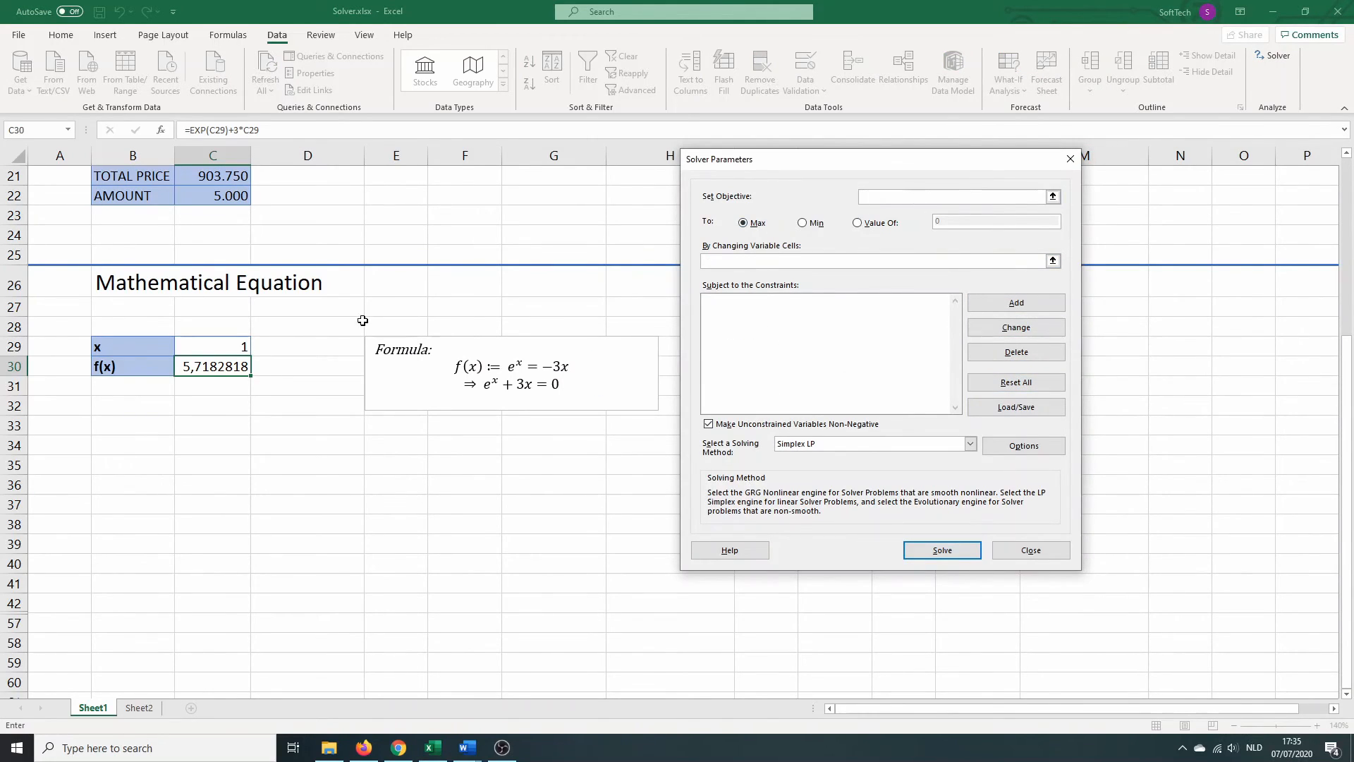
# Step: Set Solver's objective to bring f(x) in cell C30 to a value of 0 by changing x in cell C29
pyautogui.click(216, 366)
pyautogui.click(857, 223)
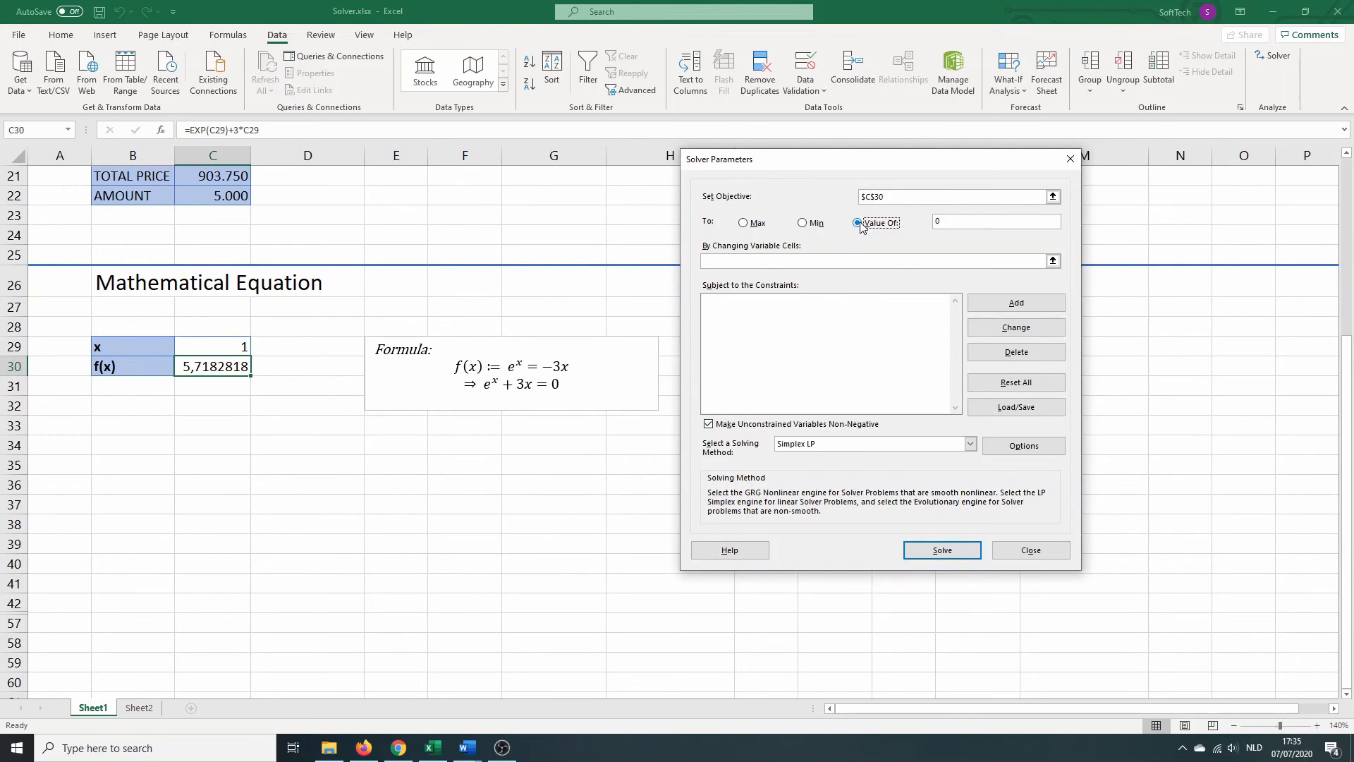
pyautogui.click(992, 222)
pyautogui.click(749, 261)
pyautogui.click(748, 263)
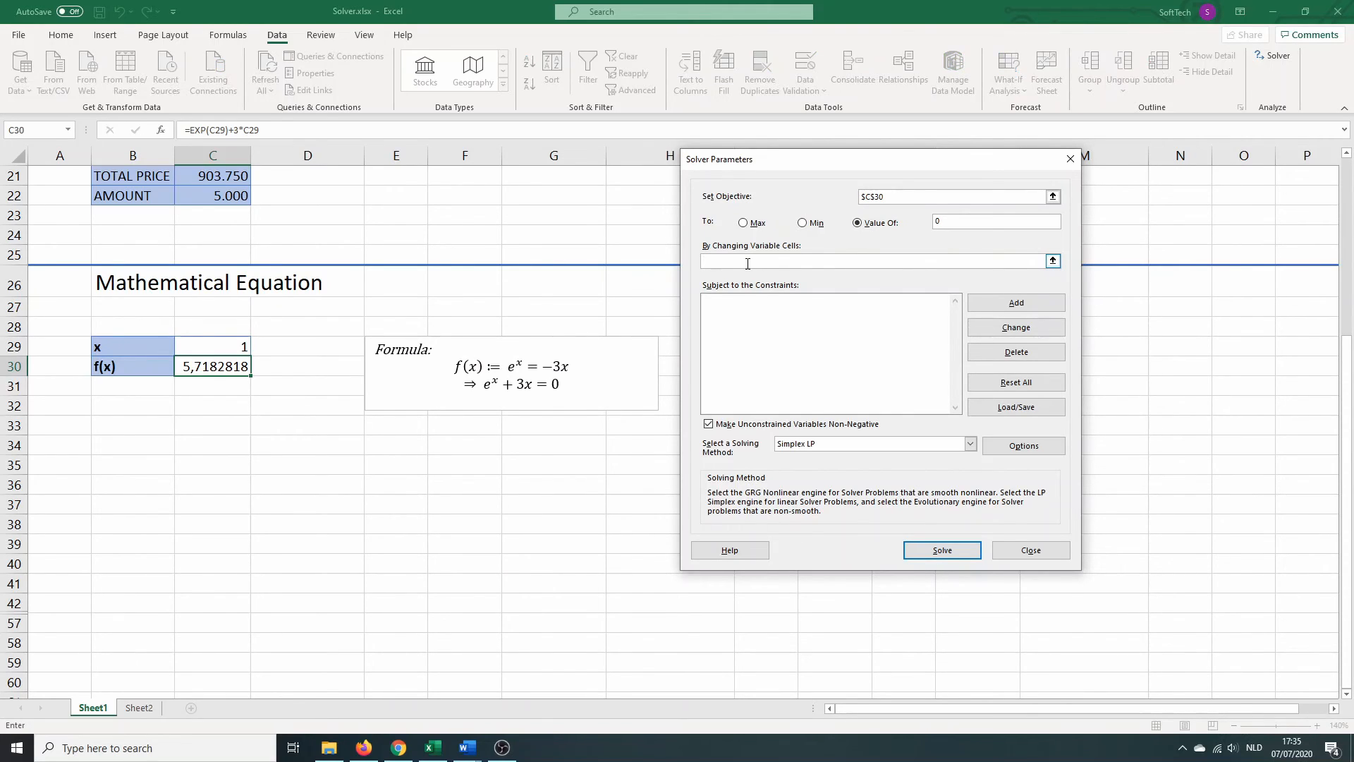
pyautogui.click(213, 347)
# Step: Allow negative variables, solve the equation with the GRG Nonlinear method, keep the solution and inspect the x cell
pyautogui.click(709, 424)
pyautogui.click(801, 445)
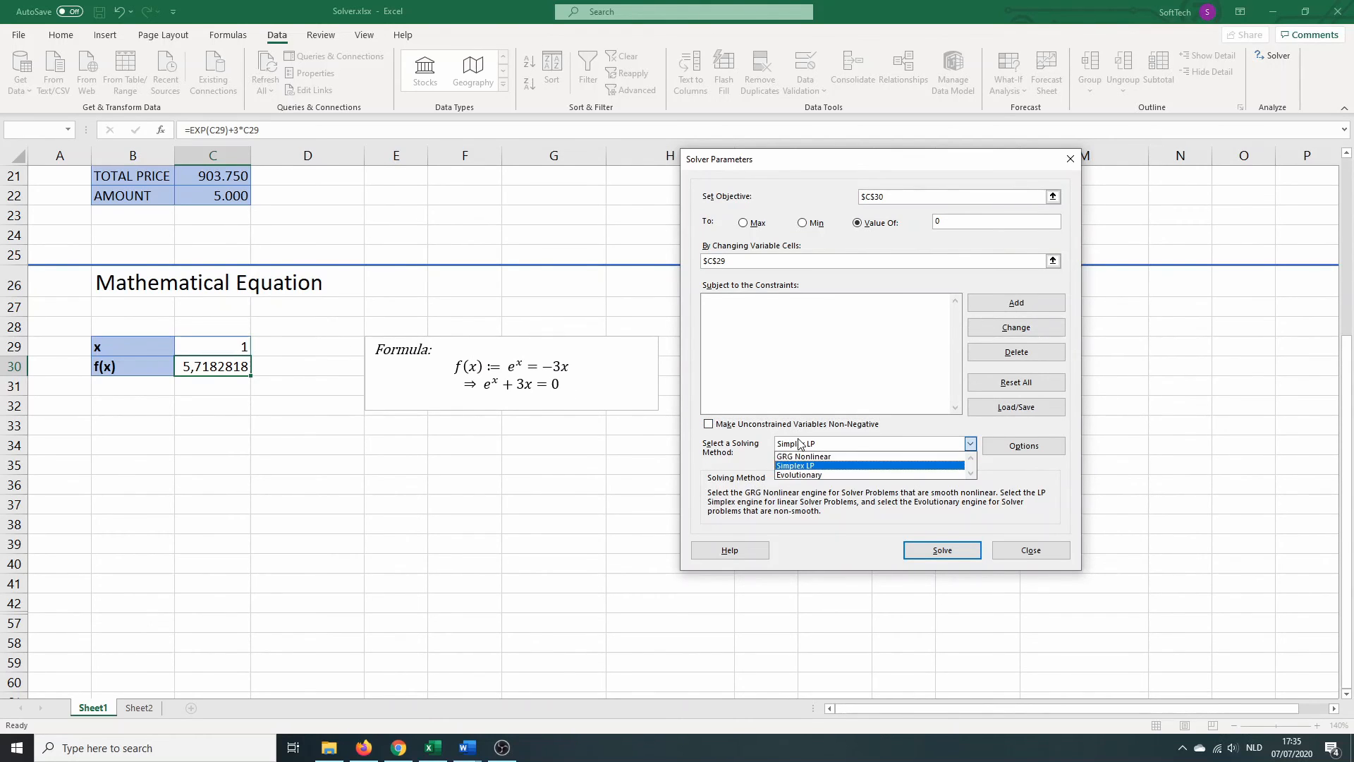
pyautogui.click(801, 457)
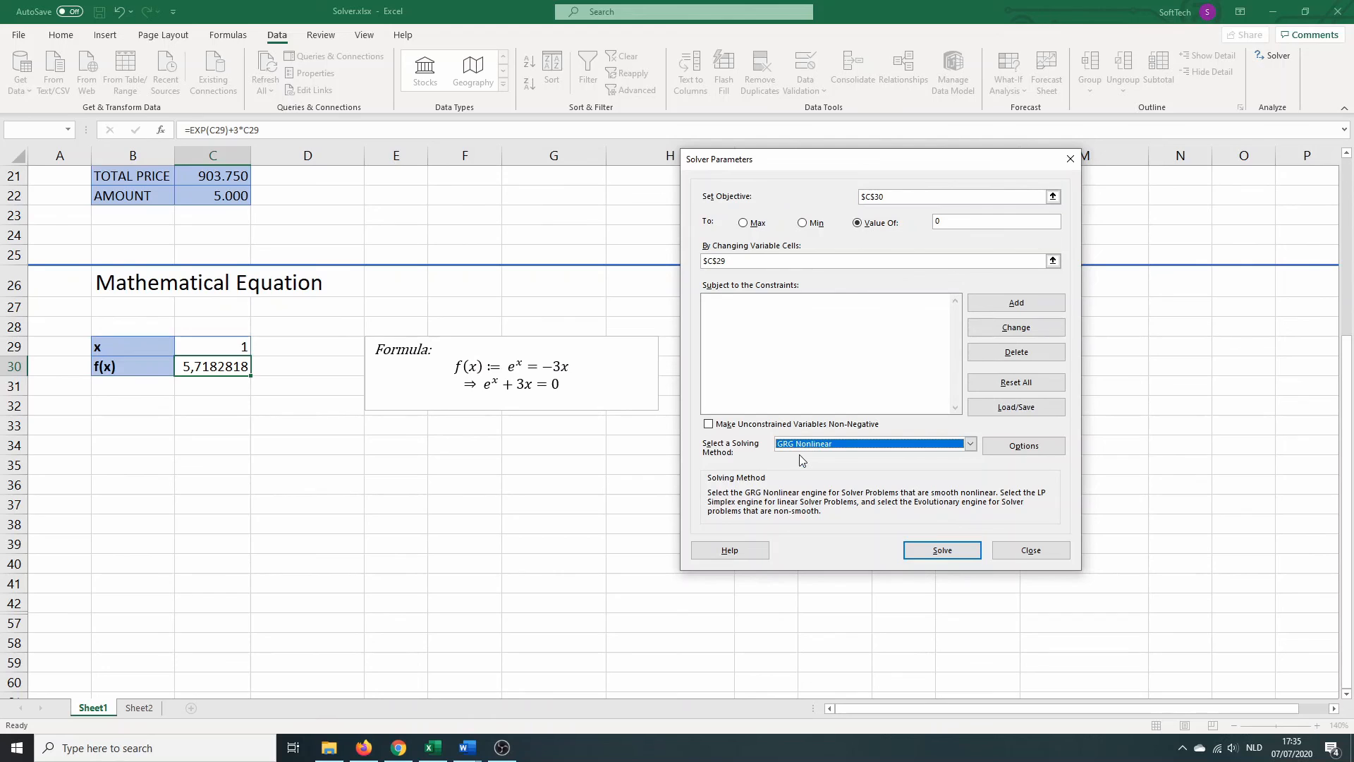
pyautogui.click(927, 550)
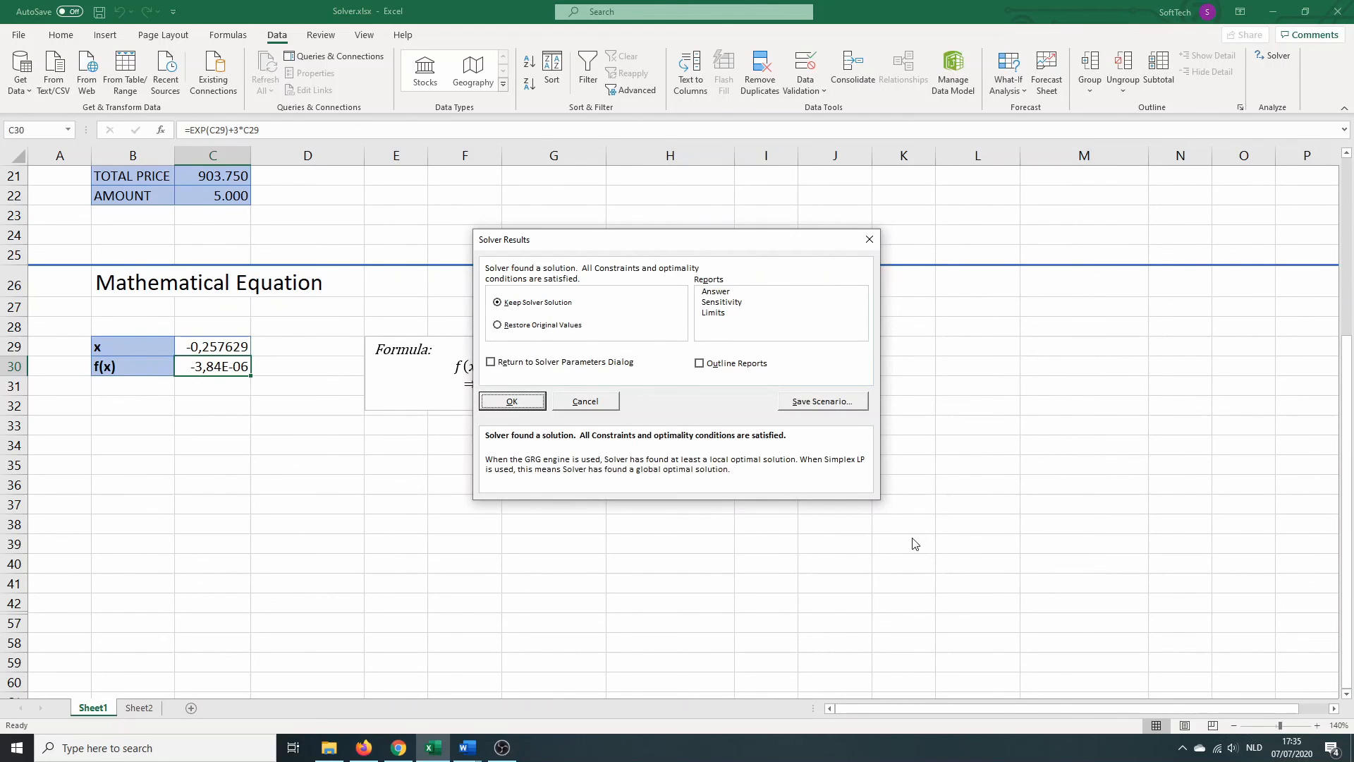
pyautogui.click(514, 400)
pyautogui.click(231, 346)
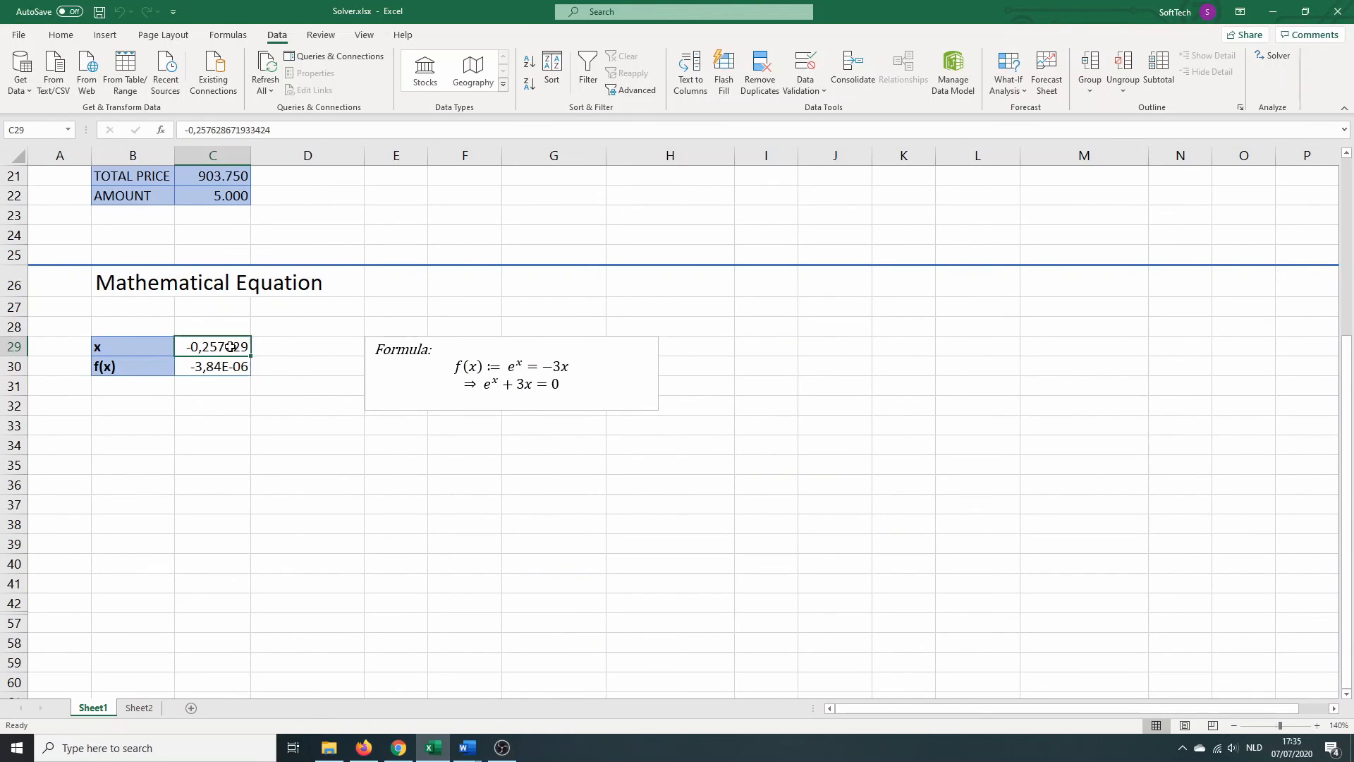